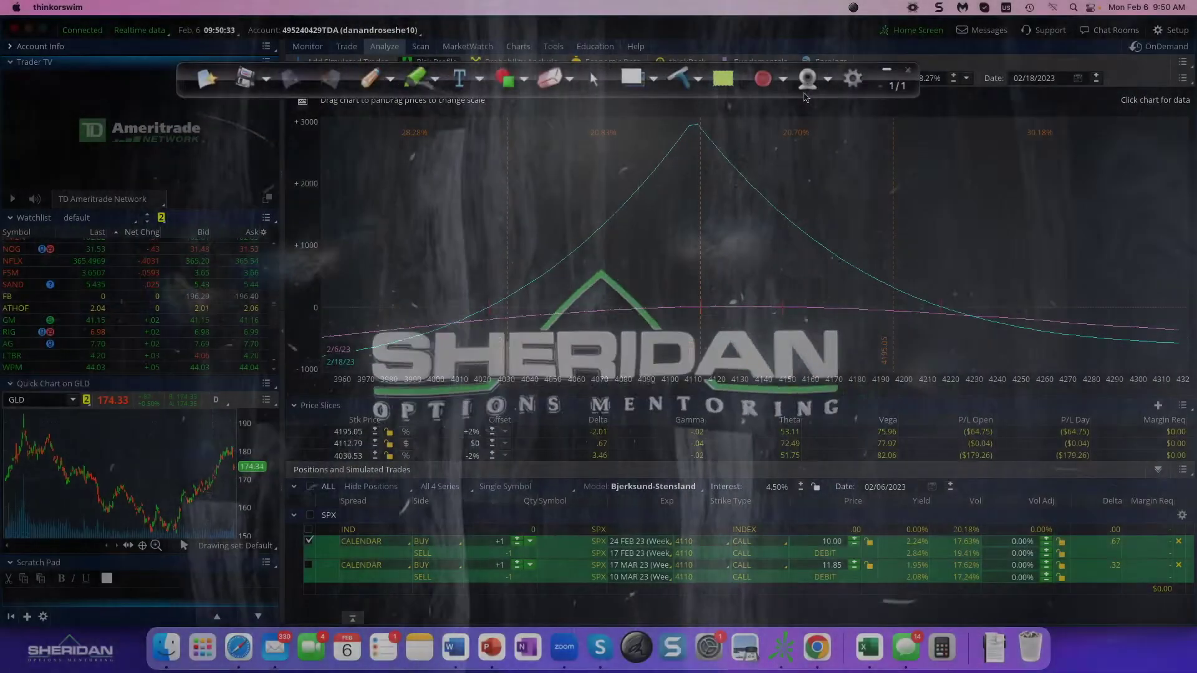
Move the floating drawing toolbar to the top of the screen and scroll the watchlist back up.
{"action": "left_click_drag", "start_coordinate": [877, 95], "coordinate": [898, 58]}
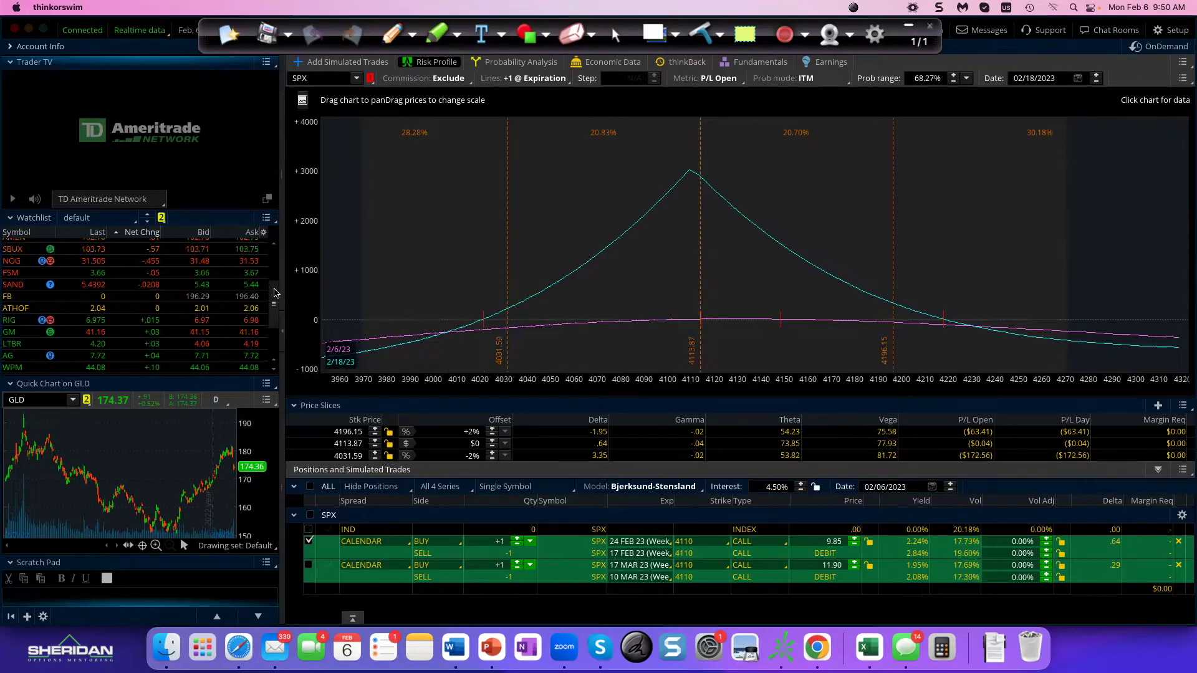
{"action": "left_click_drag", "start_coordinate": [275, 293], "coordinate": [282, 238]}
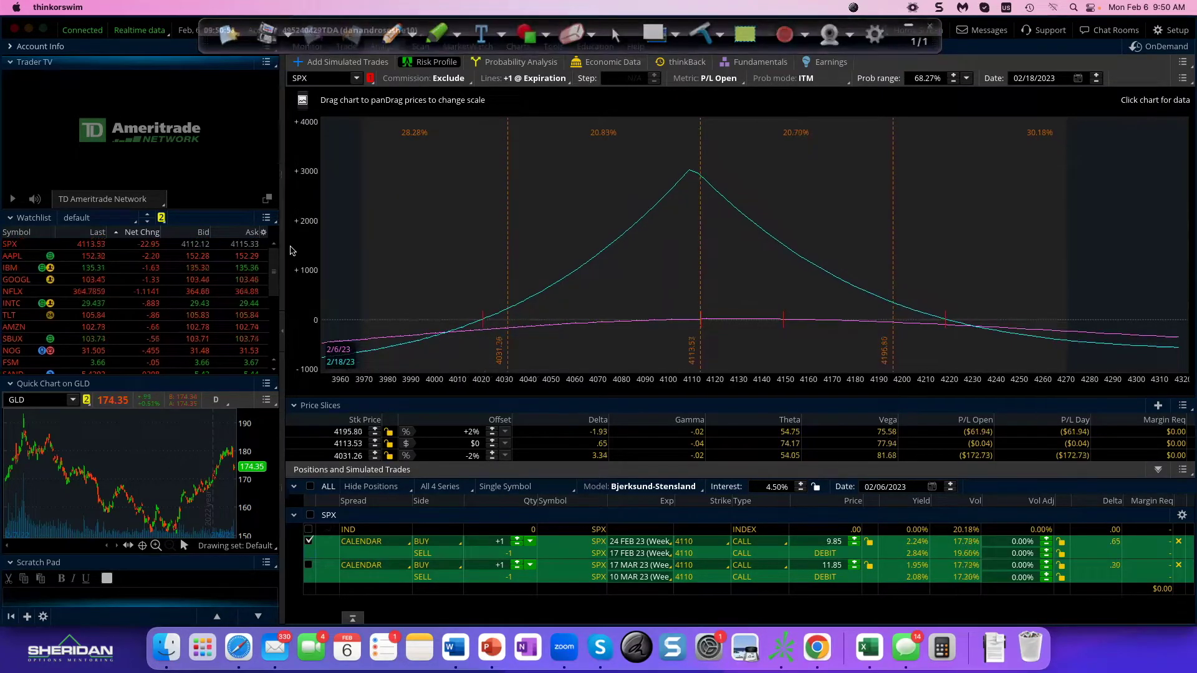
Set both calendar spreads' strike to 4115, then draw a pen mark on the price axis near 4090.
{"action": "left_click", "coordinate": [706, 540]}
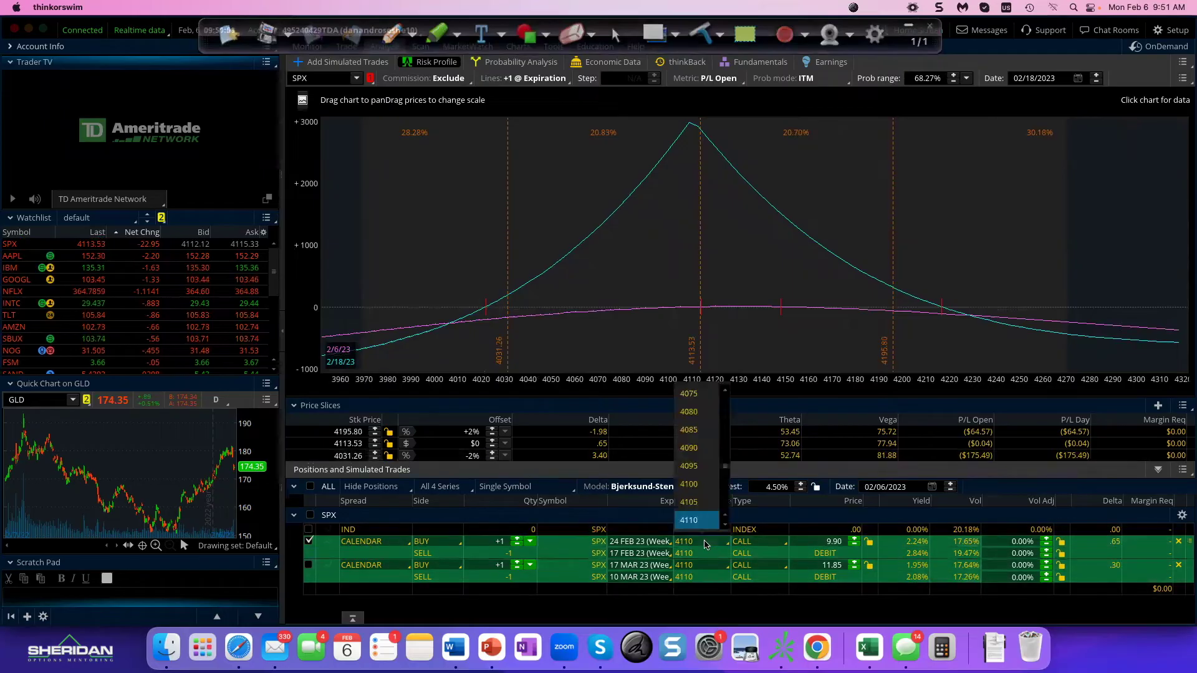
{"action": "left_click", "coordinate": [725, 519]}
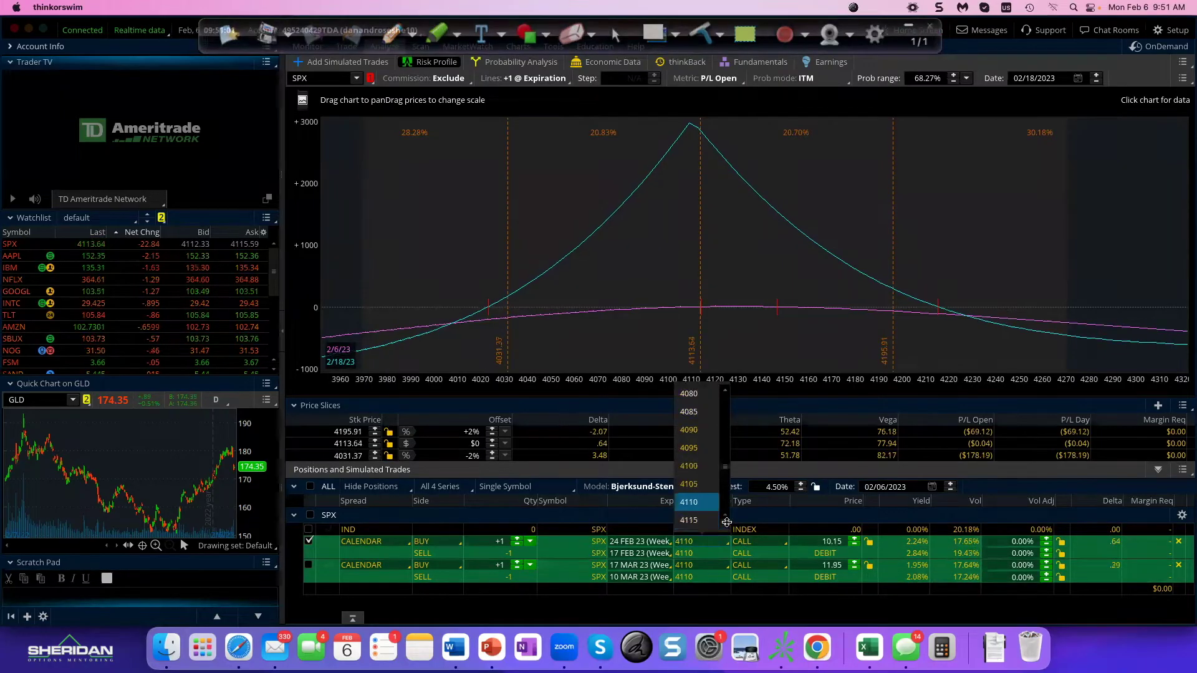
{"action": "left_click", "coordinate": [688, 519]}
{"action": "left_click", "coordinate": [720, 567]}
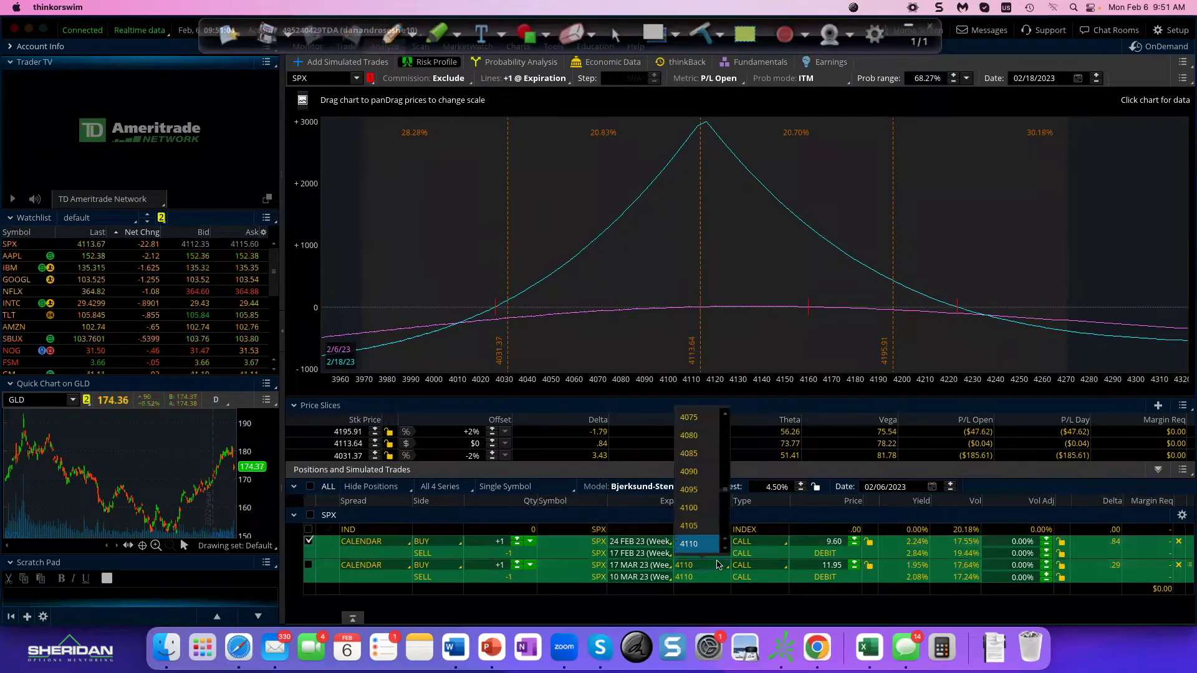
{"action": "left_click", "coordinate": [715, 548]}
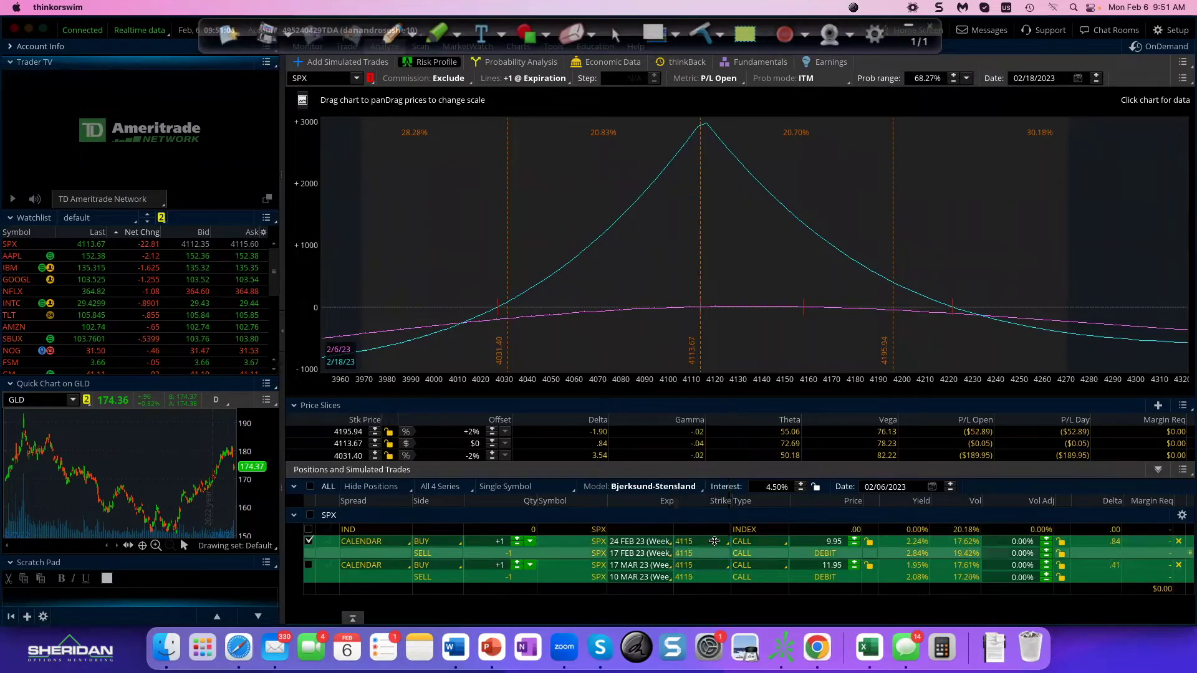
{"action": "left_click", "coordinate": [396, 38]}
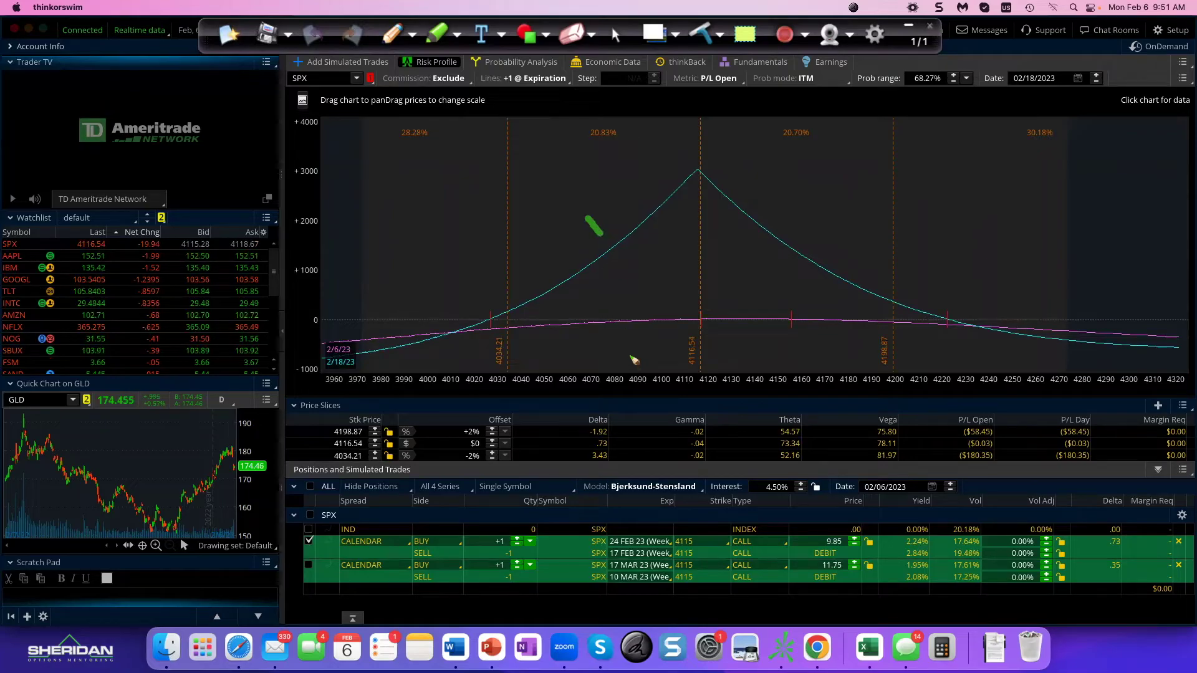
{"action": "left_click_drag", "start_coordinate": [631, 358], "coordinate": [630, 330]}
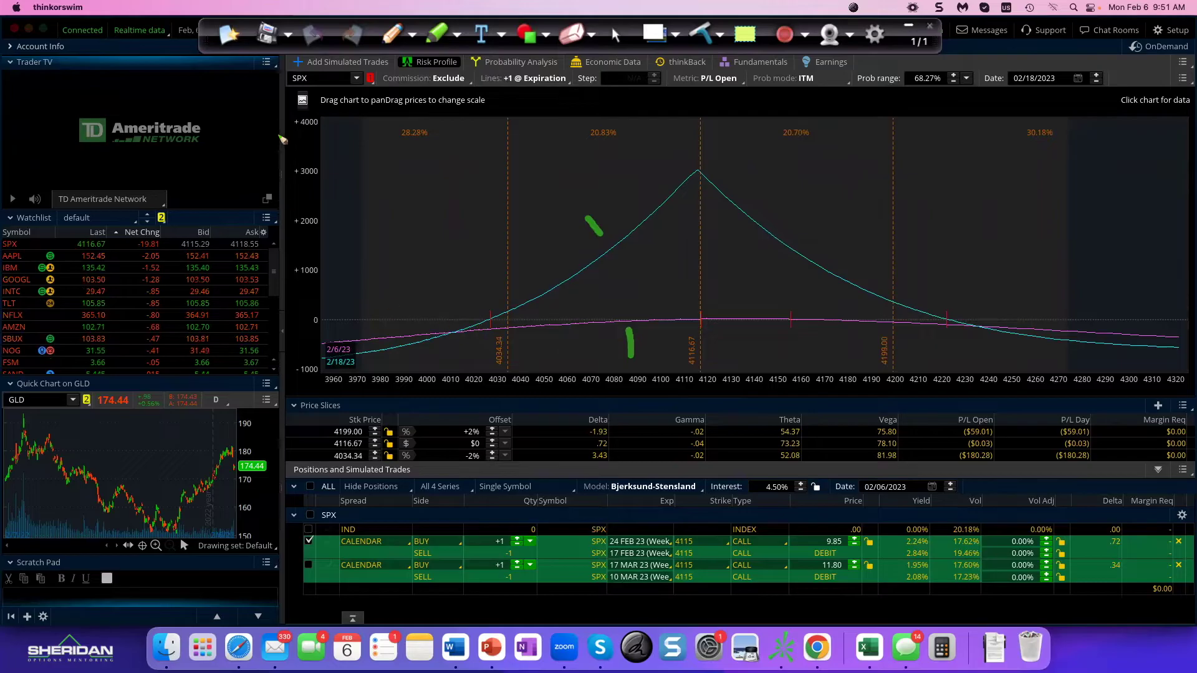
Mark the chart's left edge, price axis and peak in green, write 4115 below, and tick the first calendar.
{"action": "left_click_drag", "start_coordinate": [278, 133], "coordinate": [291, 339]}
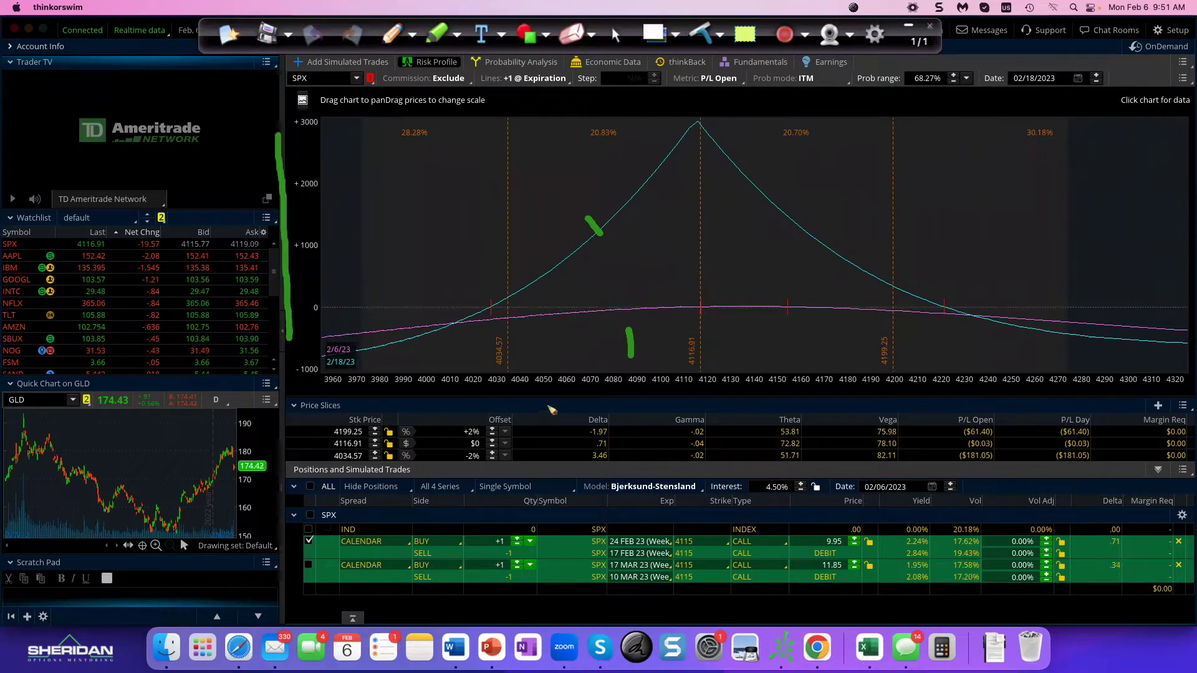
{"action": "left_click_drag", "start_coordinate": [546, 400], "coordinate": [867, 402]}
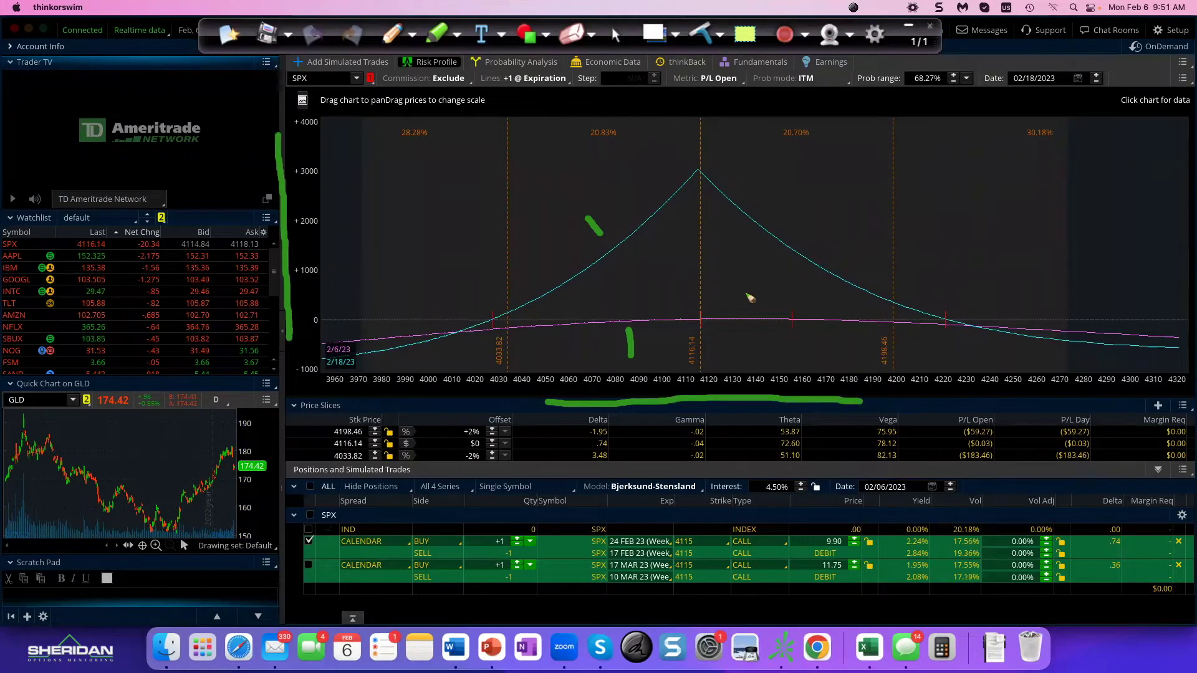
{"action": "left_click_drag", "start_coordinate": [703, 233], "coordinate": [707, 272]}
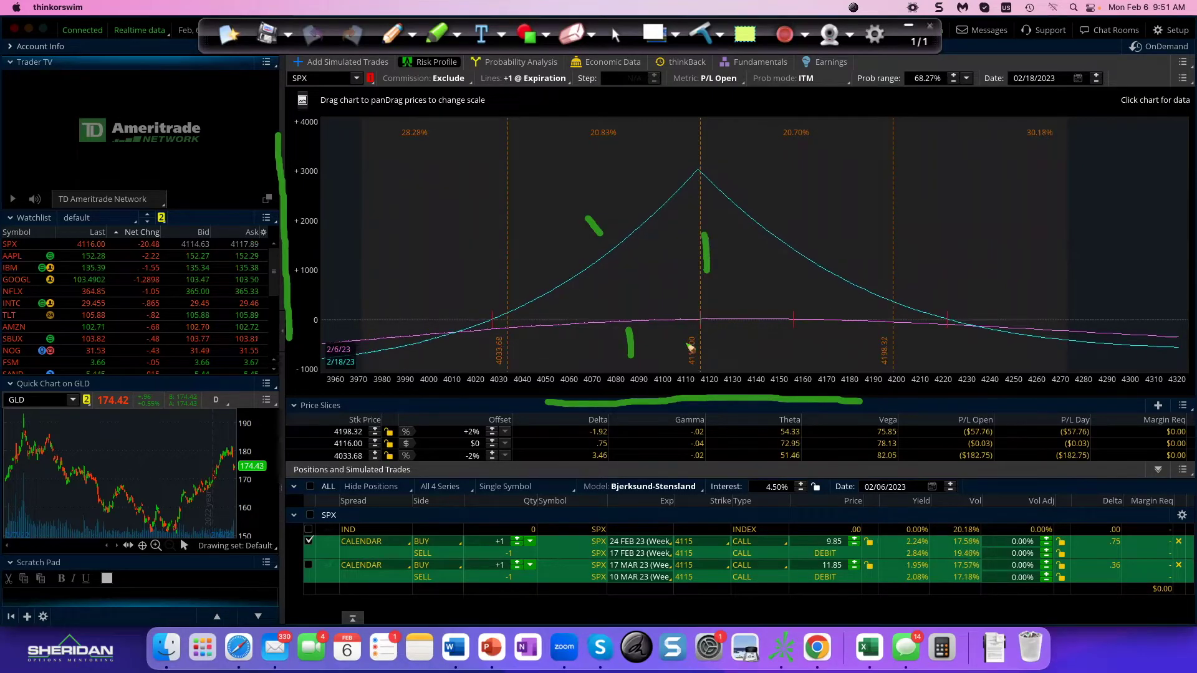
{"action": "mouse_move", "coordinate": [690, 347]}
{"action": "left_mouse_down"}
{"action": "mouse_move", "coordinate": [705, 368]}
{"action": "mouse_move", "coordinate": [757, 378]}
{"action": "left_mouse_up"}
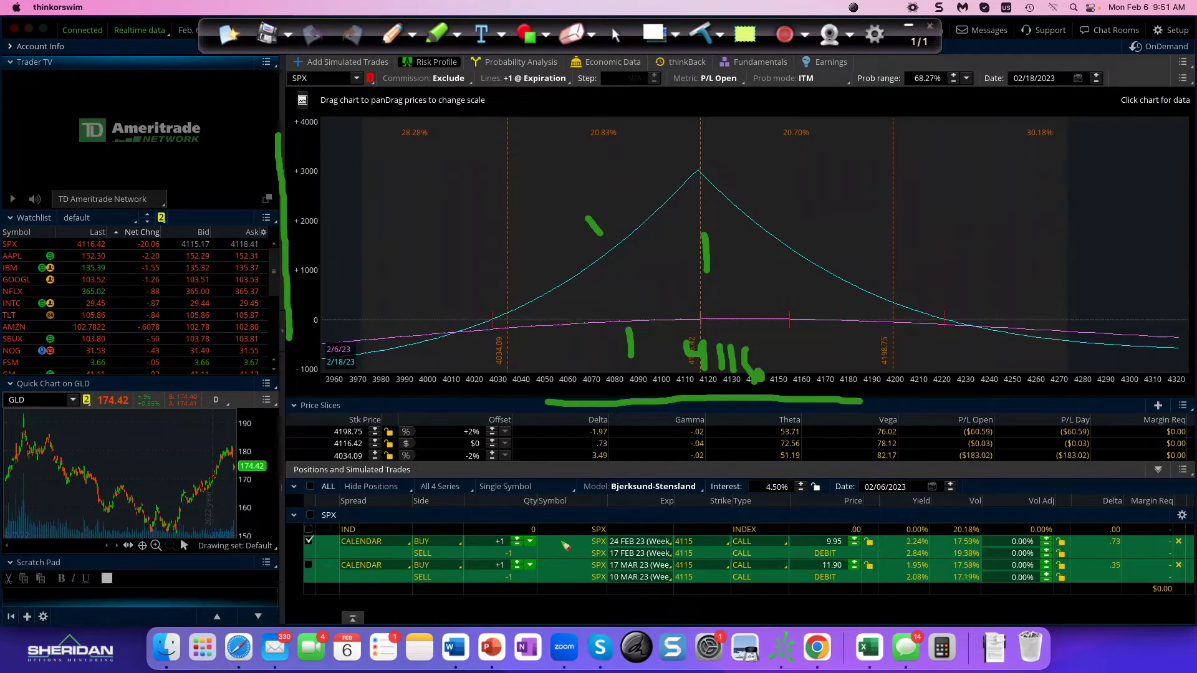
{"action": "left_click_drag", "start_coordinate": [560, 541], "coordinate": [569, 557]}
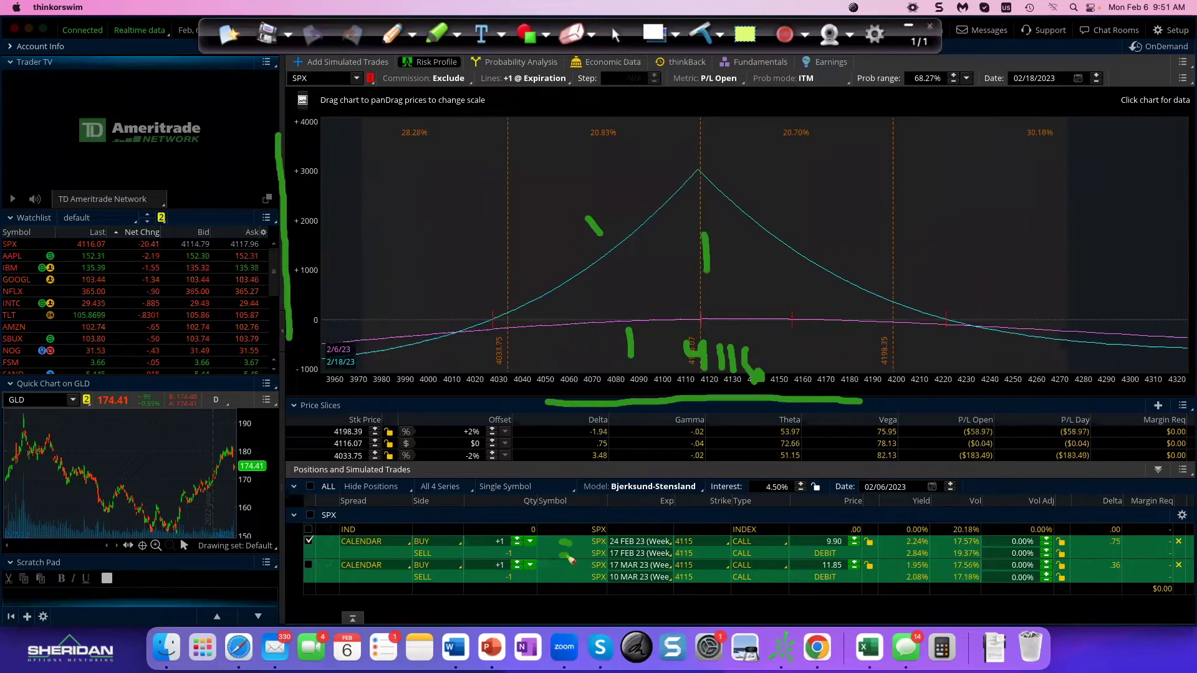
{"action": "left_click_drag", "start_coordinate": [298, 531], "coordinate": [298, 551]}
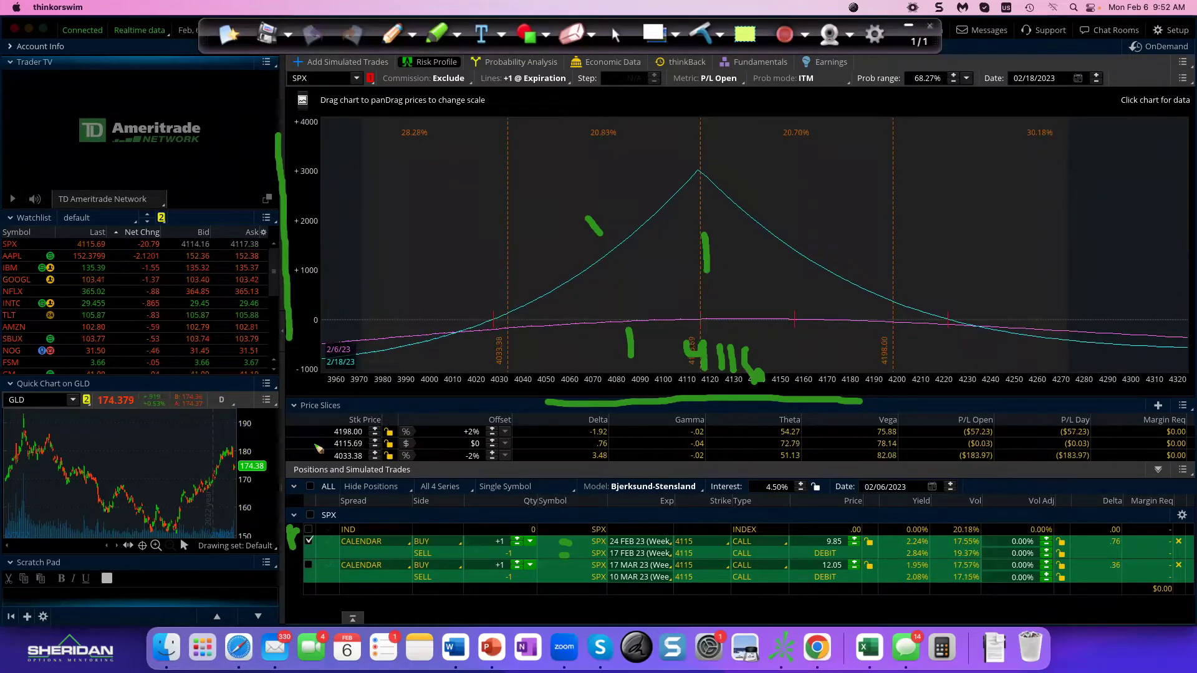
Mark the $0 and +2% slice rows, the $0 slice's Delta and Vega, and the short leg's Vol.
{"action": "left_click_drag", "start_coordinate": [430, 444], "coordinate": [454, 444]}
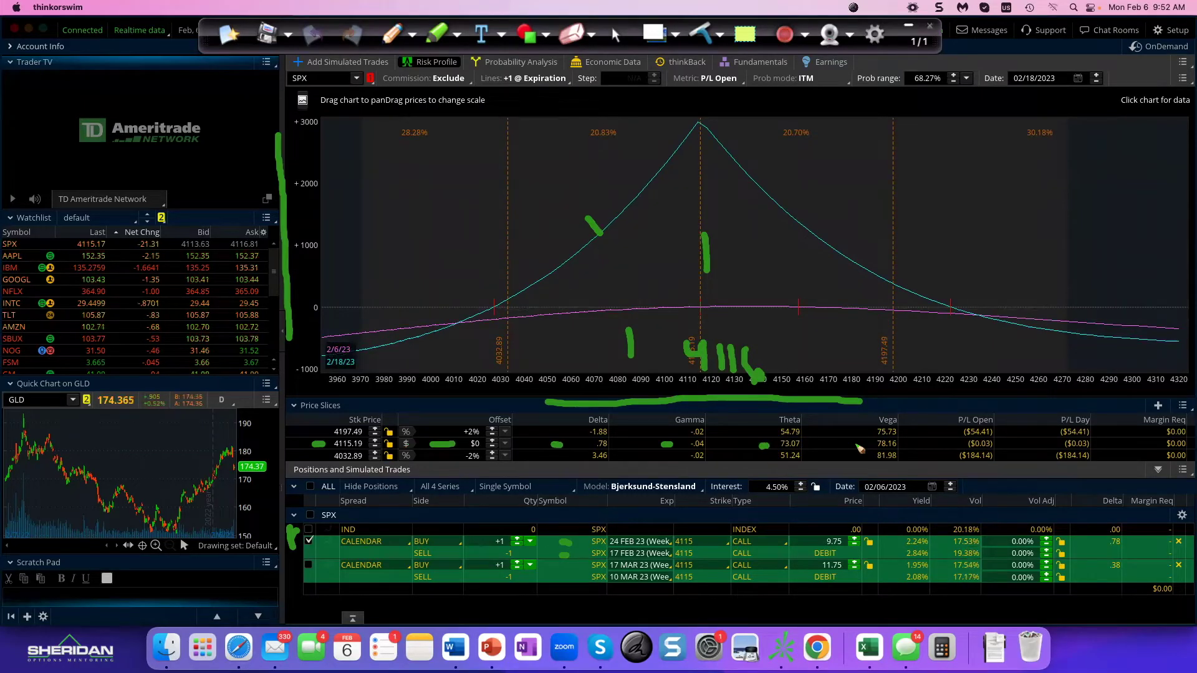
{"action": "left_click_drag", "start_coordinate": [854, 444], "coordinate": [860, 444]}
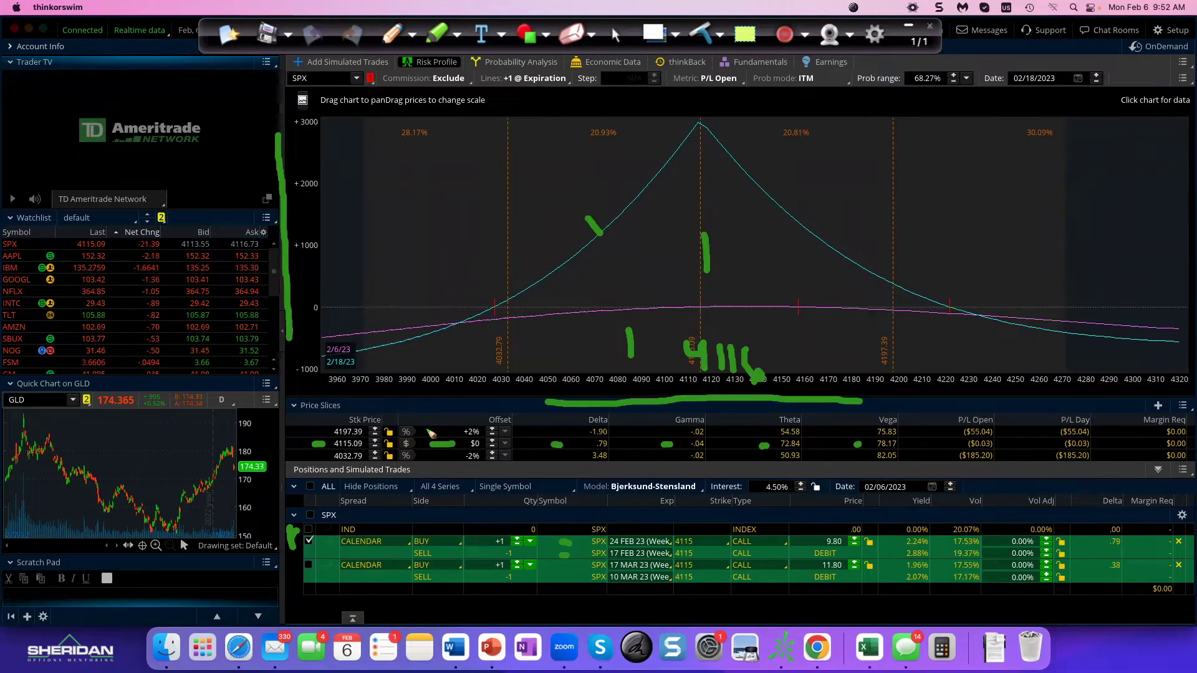
{"action": "left_click_drag", "start_coordinate": [425, 431], "coordinate": [445, 430]}
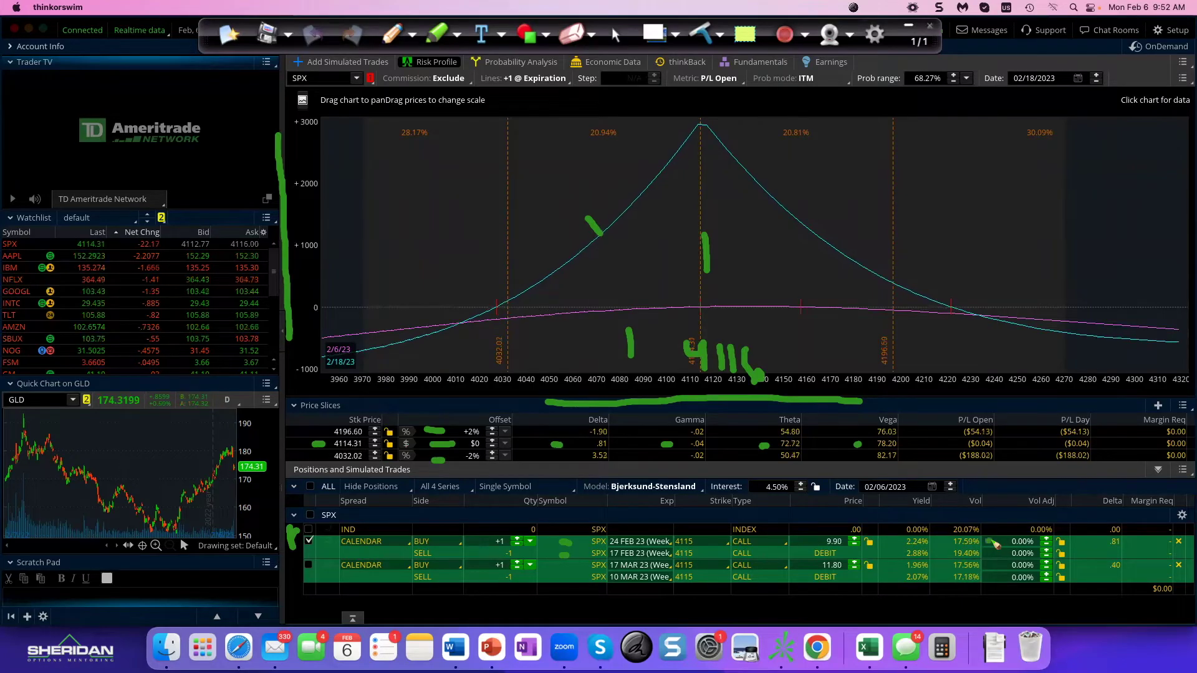
{"action": "left_click_drag", "start_coordinate": [989, 553], "coordinate": [996, 554]}
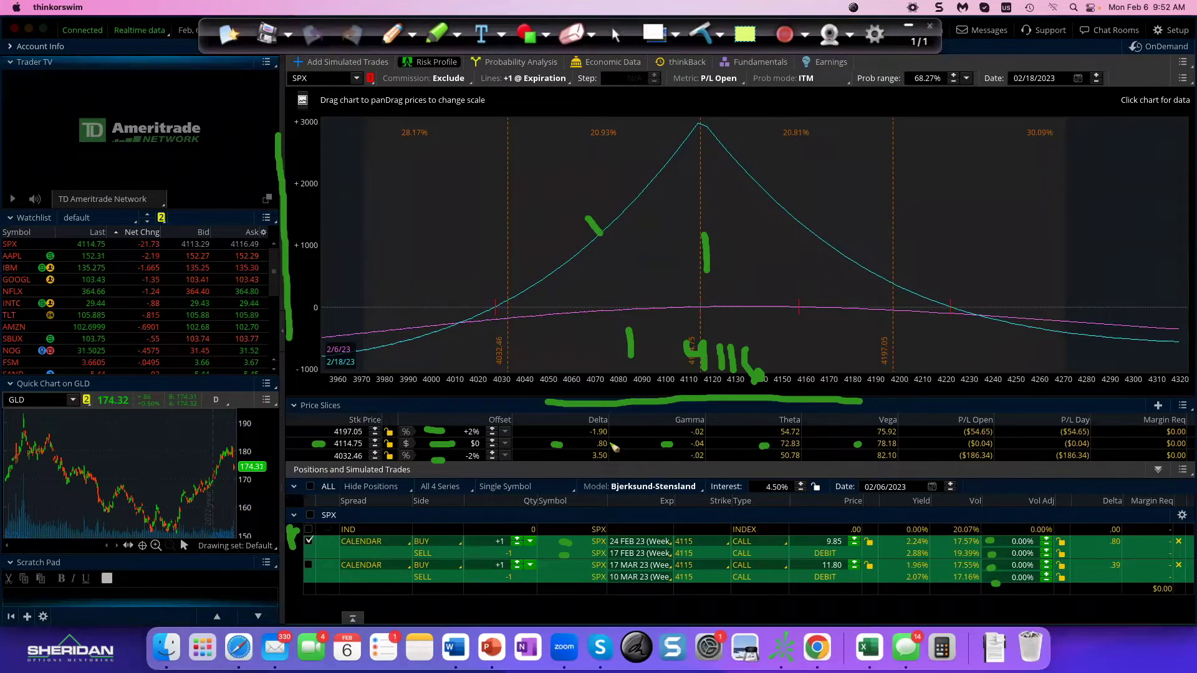
{"action": "left_click_drag", "start_coordinate": [590, 437], "coordinate": [587, 450]}
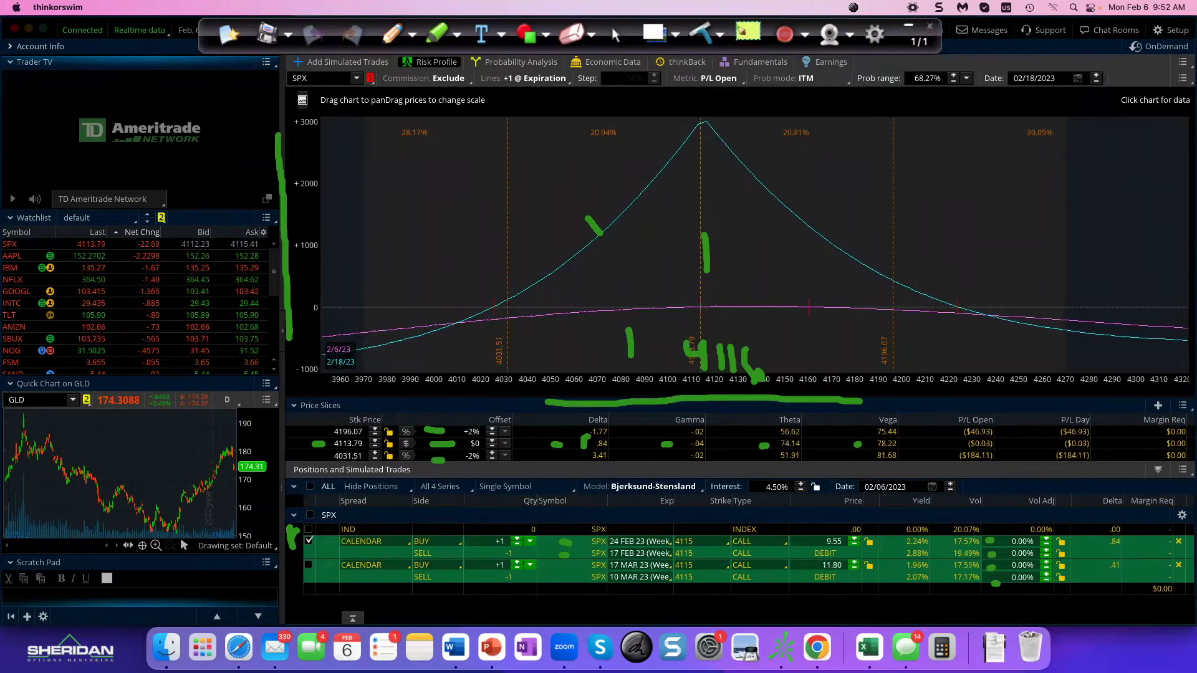
Erase all existing annotations and resume freehand drawing.
{"action": "left_click", "coordinate": [616, 34]}
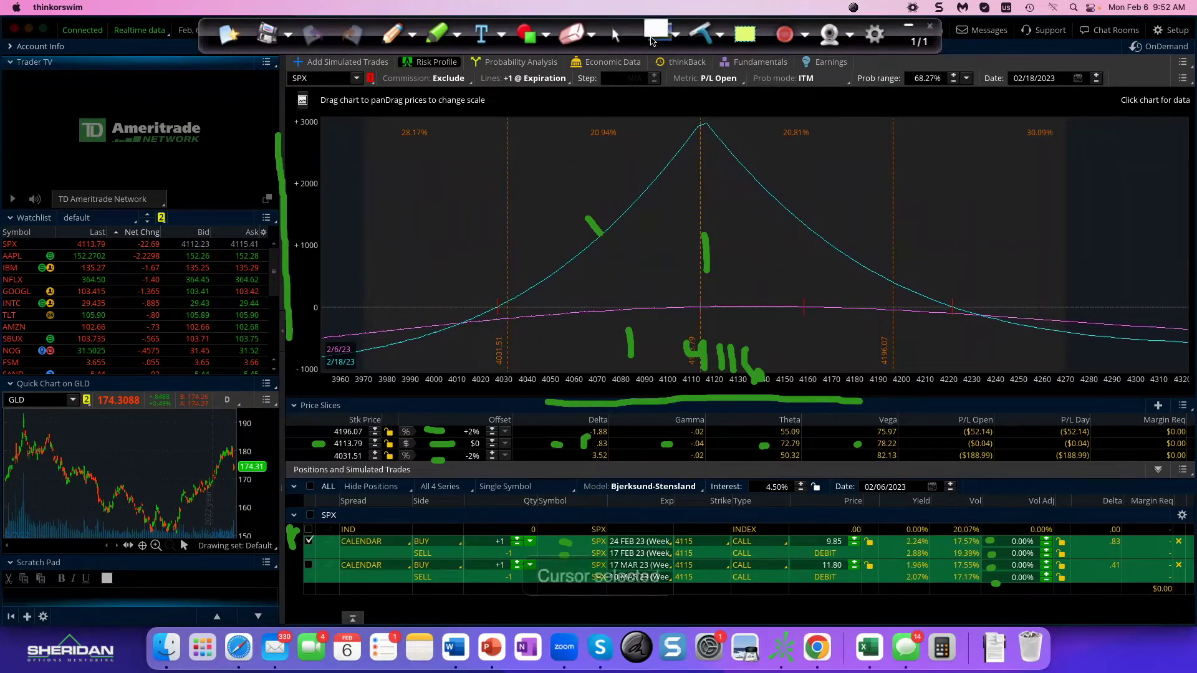
{"action": "left_click", "coordinate": [713, 39]}
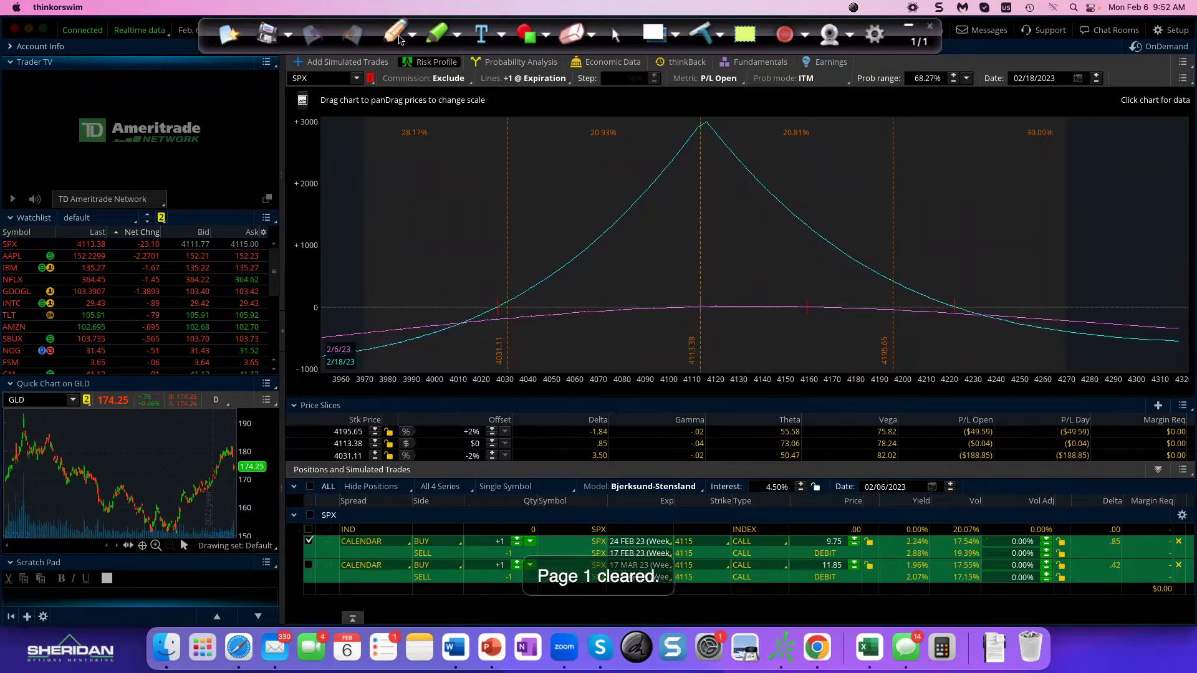
{"action": "left_click", "coordinate": [397, 34]}
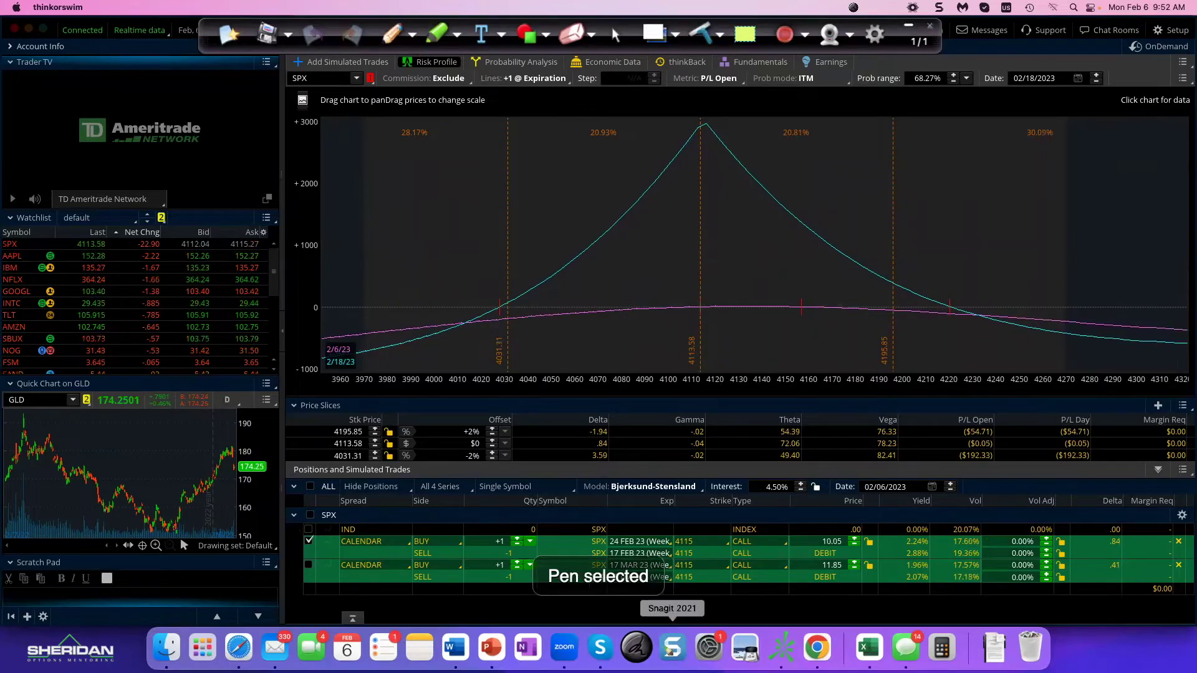
Hand-write '1 F24 4115 / -1 17 4115' on the chart, with arrows at the +1 quantity and peak.
{"action": "left_click_drag", "start_coordinate": [377, 160], "coordinate": [384, 177]}
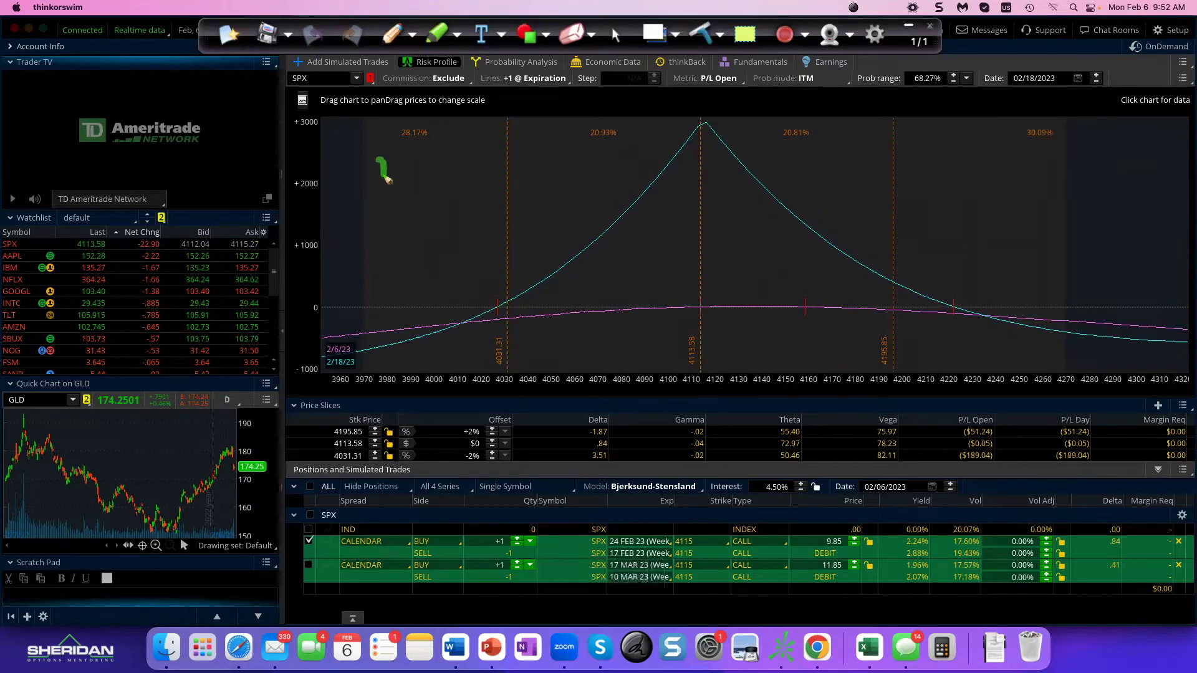
{"action": "left_click_drag", "start_coordinate": [360, 216], "coordinate": [390, 220]}
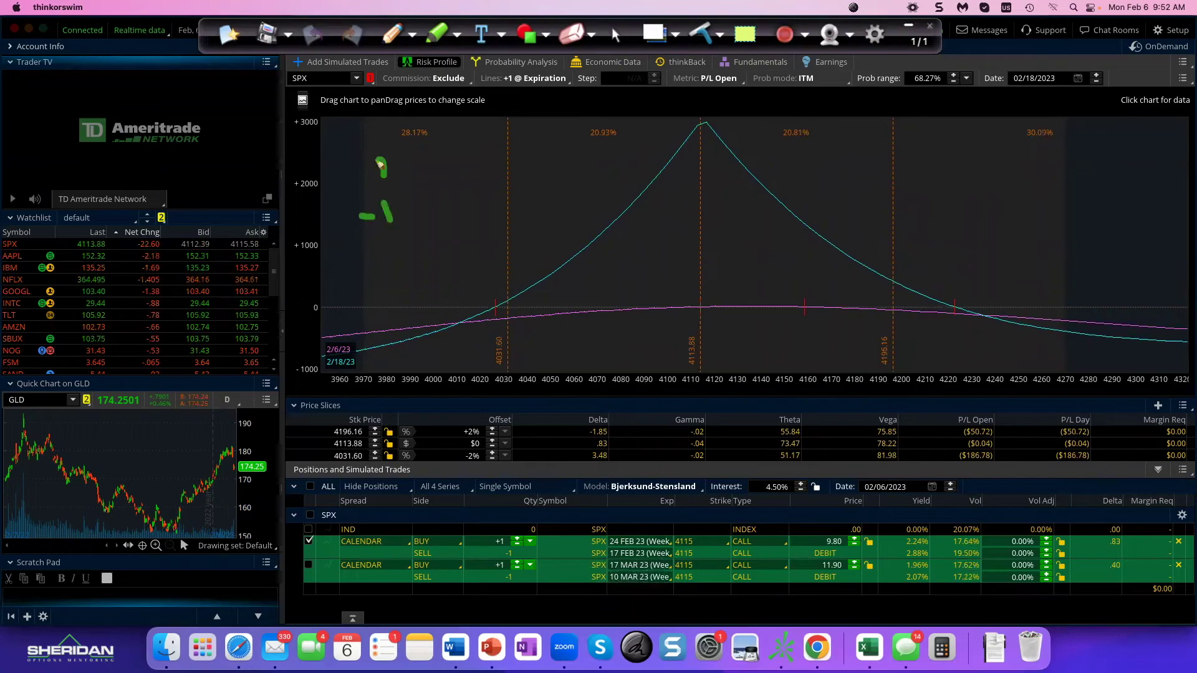
{"action": "mouse_move", "coordinate": [380, 150]}
{"action": "left_mouse_down"}
{"action": "mouse_move", "coordinate": [383, 176]}
{"action": "mouse_move", "coordinate": [412, 170]}
{"action": "mouse_move", "coordinate": [431, 145]}
{"action": "mouse_move", "coordinate": [453, 175]}
{"action": "mouse_move", "coordinate": [484, 169]}
{"action": "mouse_move", "coordinate": [441, 233]}
{"action": "mouse_move", "coordinate": [458, 211]}
{"action": "mouse_move", "coordinate": [472, 231]}
{"action": "left_mouse_up"}
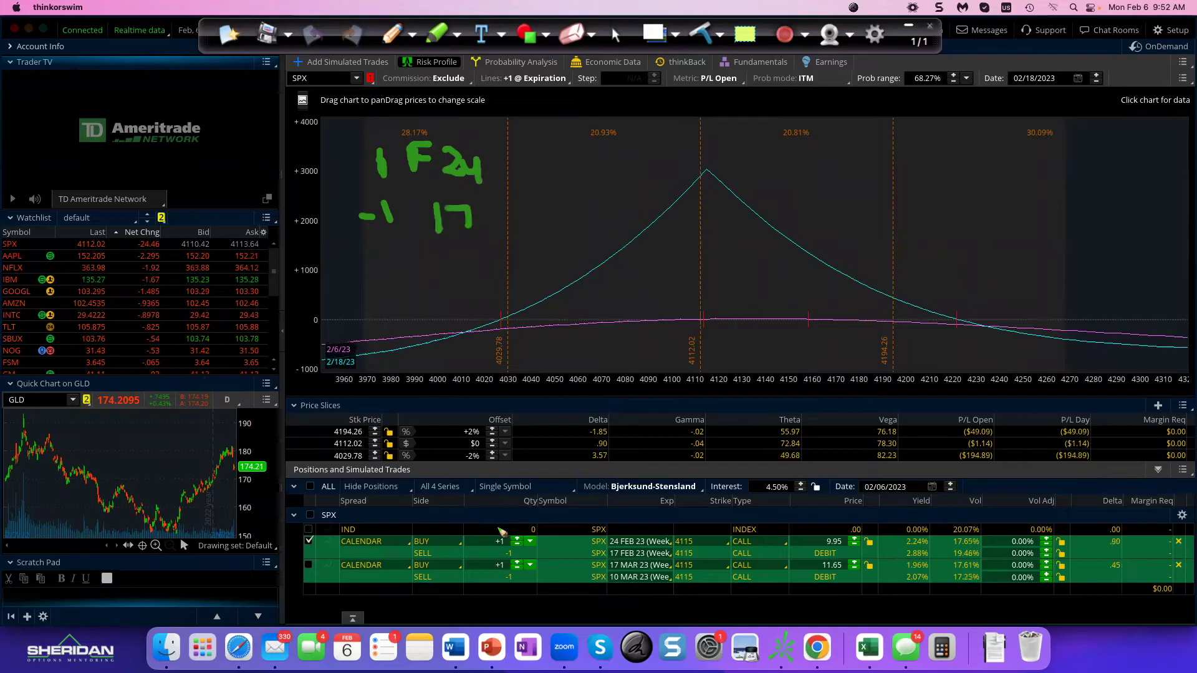
{"action": "mouse_move", "coordinate": [460, 546]}
{"action": "left_mouse_down"}
{"action": "mouse_move", "coordinate": [478, 537]}
{"action": "mouse_move", "coordinate": [488, 556]}
{"action": "left_mouse_up"}
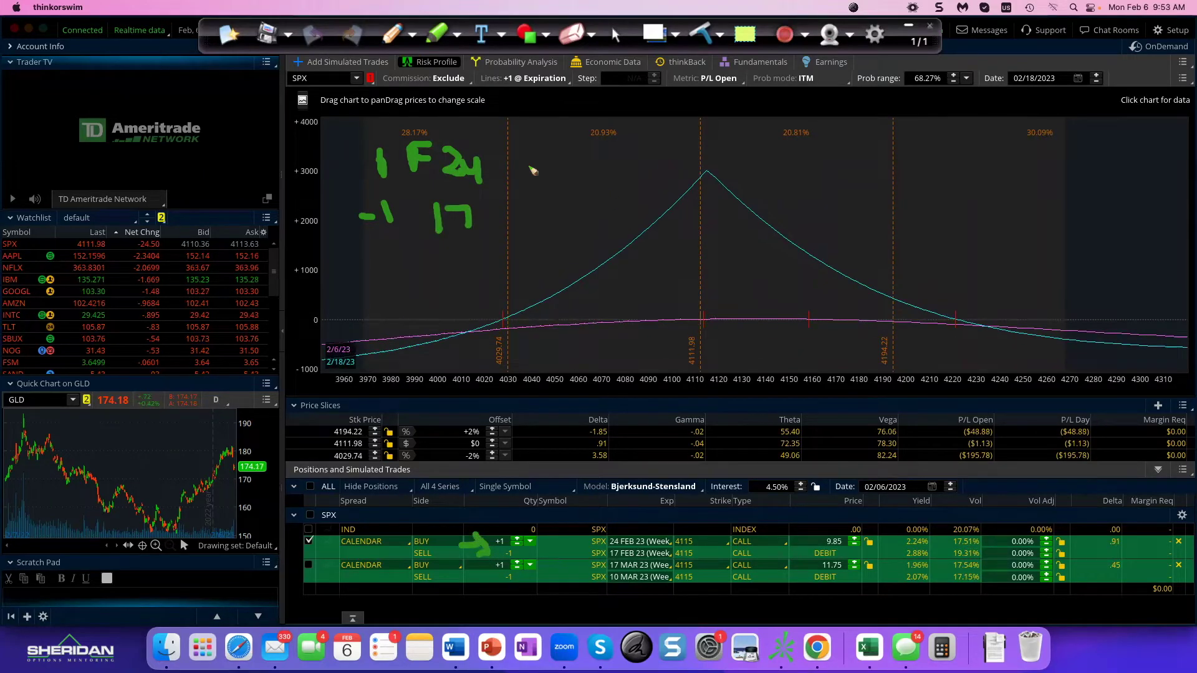
{"action": "mouse_move", "coordinate": [523, 154]}
{"action": "left_mouse_down"}
{"action": "mouse_move", "coordinate": [540, 167]}
{"action": "mouse_move", "coordinate": [536, 182]}
{"action": "left_mouse_up"}
{"action": "mouse_move", "coordinate": [548, 154]}
{"action": "left_mouse_down"}
{"action": "mouse_move", "coordinate": [552, 179]}
{"action": "mouse_move", "coordinate": [573, 163]}
{"action": "mouse_move", "coordinate": [576, 180]}
{"action": "left_mouse_up"}
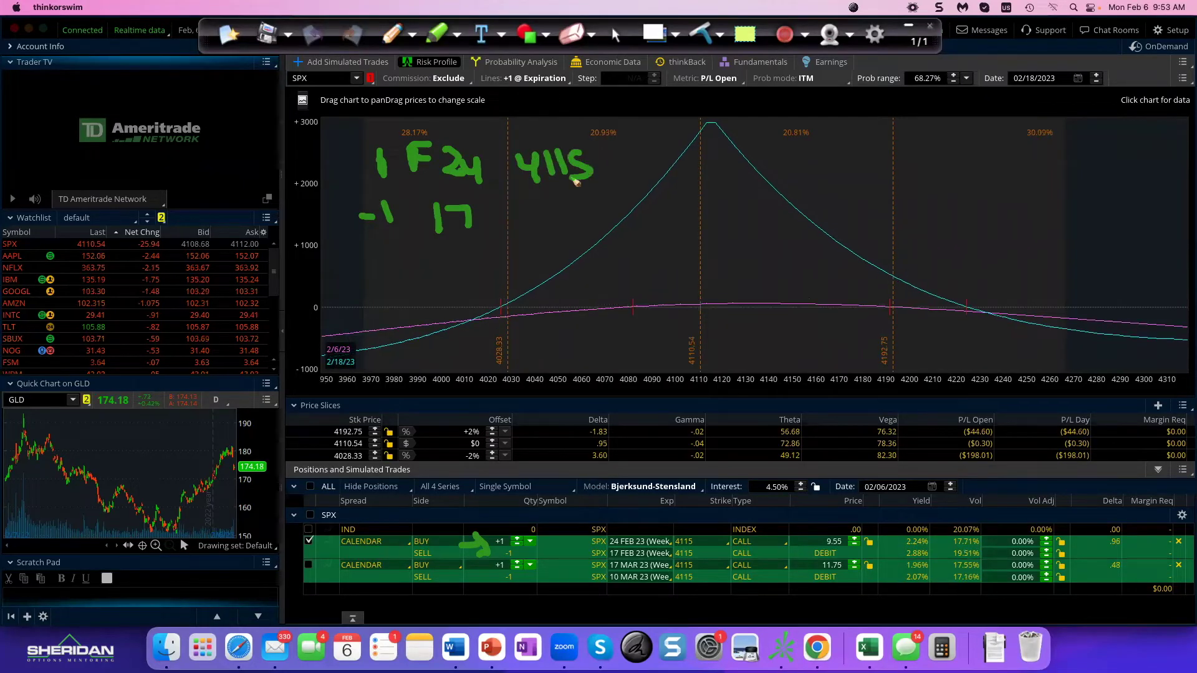
{"action": "mouse_move", "coordinate": [526, 210]}
{"action": "left_mouse_down"}
{"action": "mouse_move", "coordinate": [547, 230]}
{"action": "mouse_move", "coordinate": [567, 216]}
{"action": "mouse_move", "coordinate": [564, 227]}
{"action": "mouse_move", "coordinate": [598, 199]}
{"action": "mouse_move", "coordinate": [592, 221]}
{"action": "left_mouse_up"}
{"action": "mouse_move", "coordinate": [661, 134]}
{"action": "left_mouse_down"}
{"action": "mouse_move", "coordinate": [677, 145]}
{"action": "mouse_move", "coordinate": [662, 154]}
{"action": "left_mouse_up"}
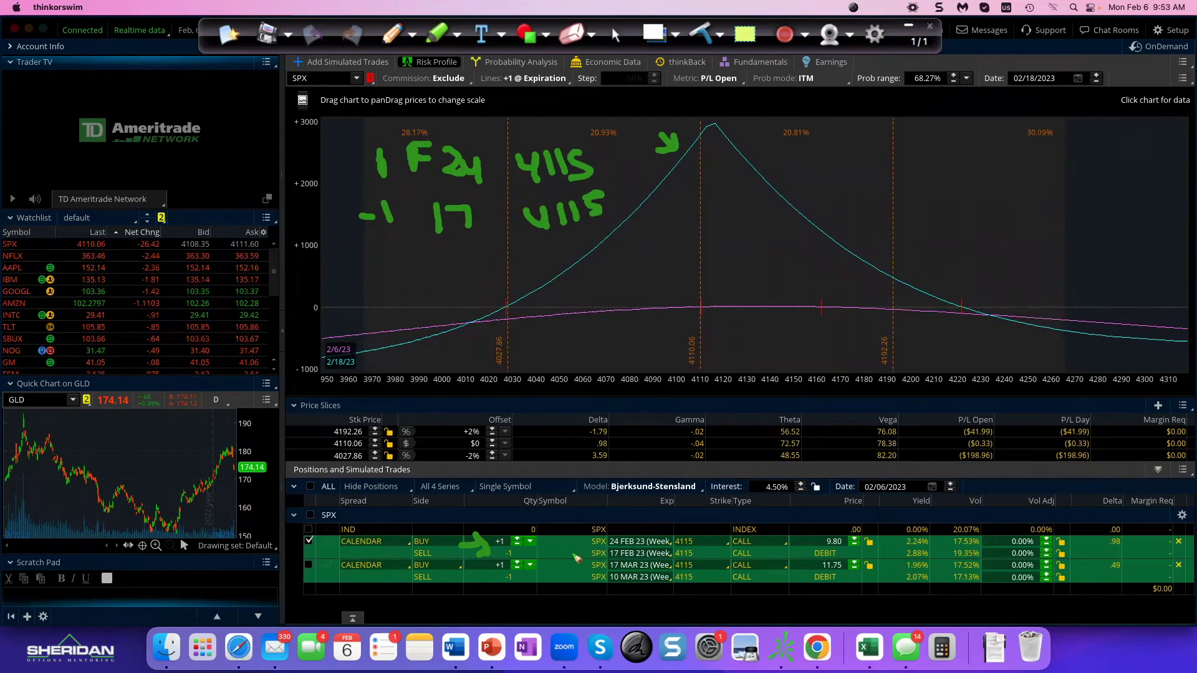
Draw up-arrows from zero near 4190, 4150, 4100 and 4060, plus marks by the peak and calendar rows.
{"action": "left_click_drag", "start_coordinate": [563, 553], "coordinate": [574, 541]}
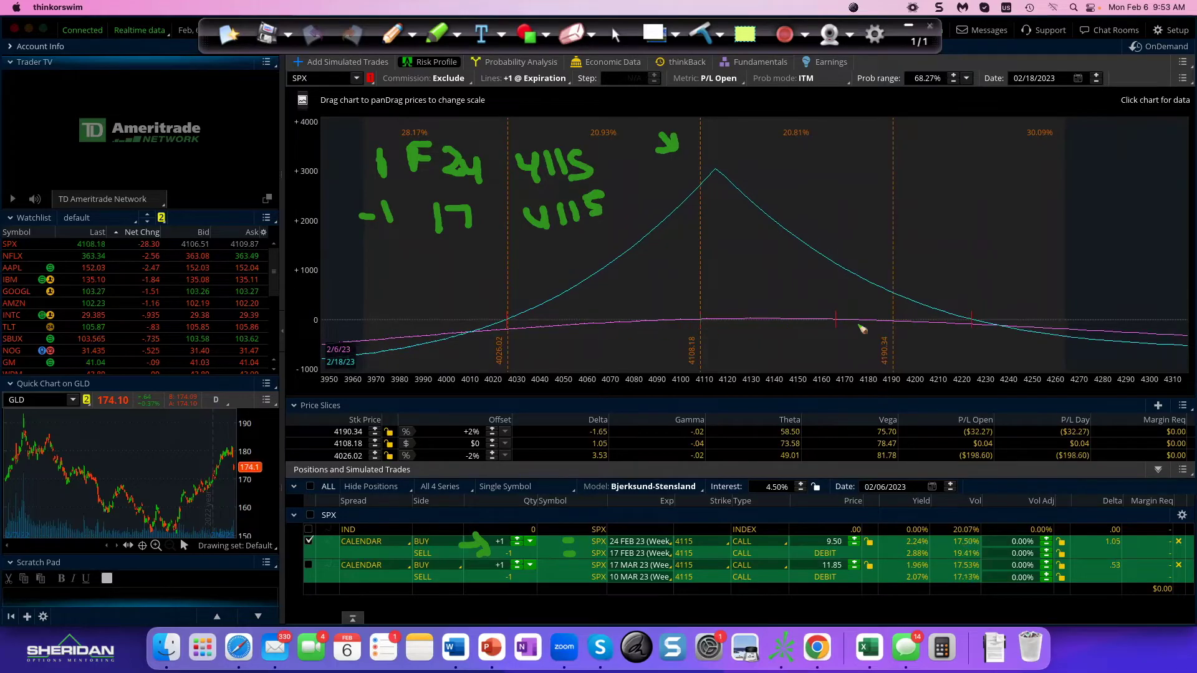
{"action": "left_click_drag", "start_coordinate": [754, 174], "coordinate": [741, 189]}
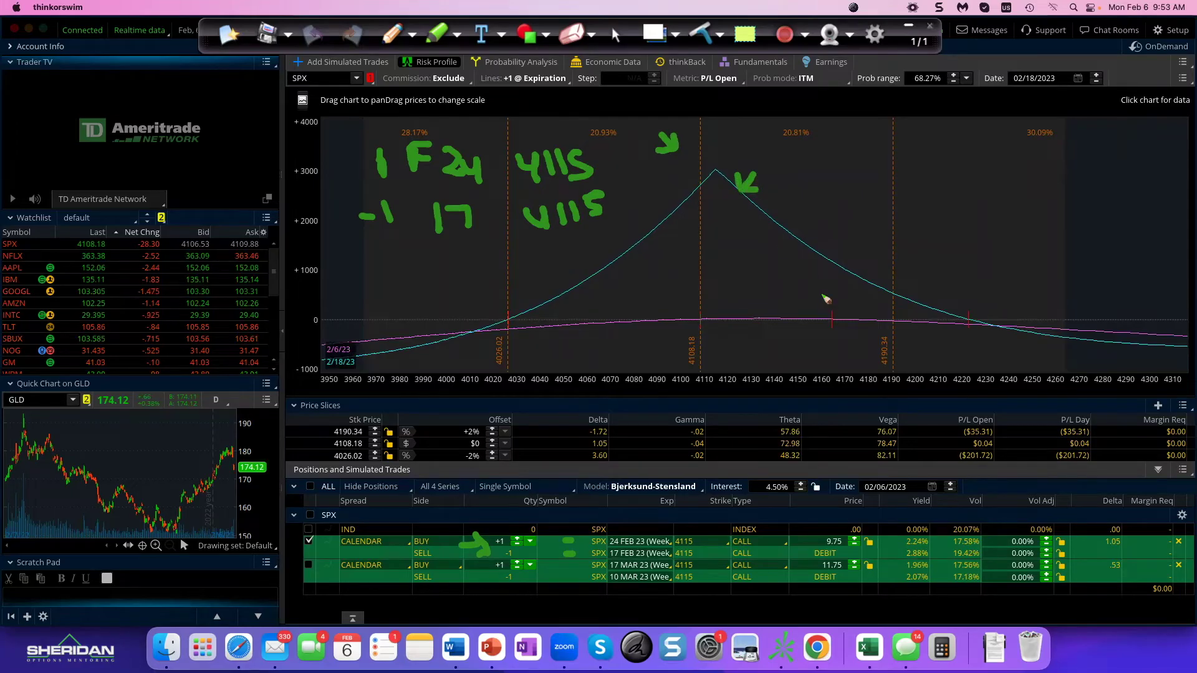
{"action": "left_click_drag", "start_coordinate": [885, 321], "coordinate": [883, 293]}
{"action": "mouse_move", "coordinate": [800, 318]}
{"action": "left_mouse_down"}
{"action": "mouse_move", "coordinate": [791, 276]}
{"action": "mouse_move", "coordinate": [773, 259]}
{"action": "mouse_move", "coordinate": [793, 258]}
{"action": "left_mouse_up"}
{"action": "mouse_move", "coordinate": [683, 317]}
{"action": "left_mouse_down"}
{"action": "mouse_move", "coordinate": [671, 251]}
{"action": "mouse_move", "coordinate": [657, 258]}
{"action": "left_mouse_up"}
{"action": "mouse_move", "coordinate": [606, 317]}
{"action": "left_mouse_down"}
{"action": "mouse_move", "coordinate": [602, 290]}
{"action": "mouse_move", "coordinate": [591, 294]}
{"action": "mouse_move", "coordinate": [620, 288]}
{"action": "left_mouse_up"}
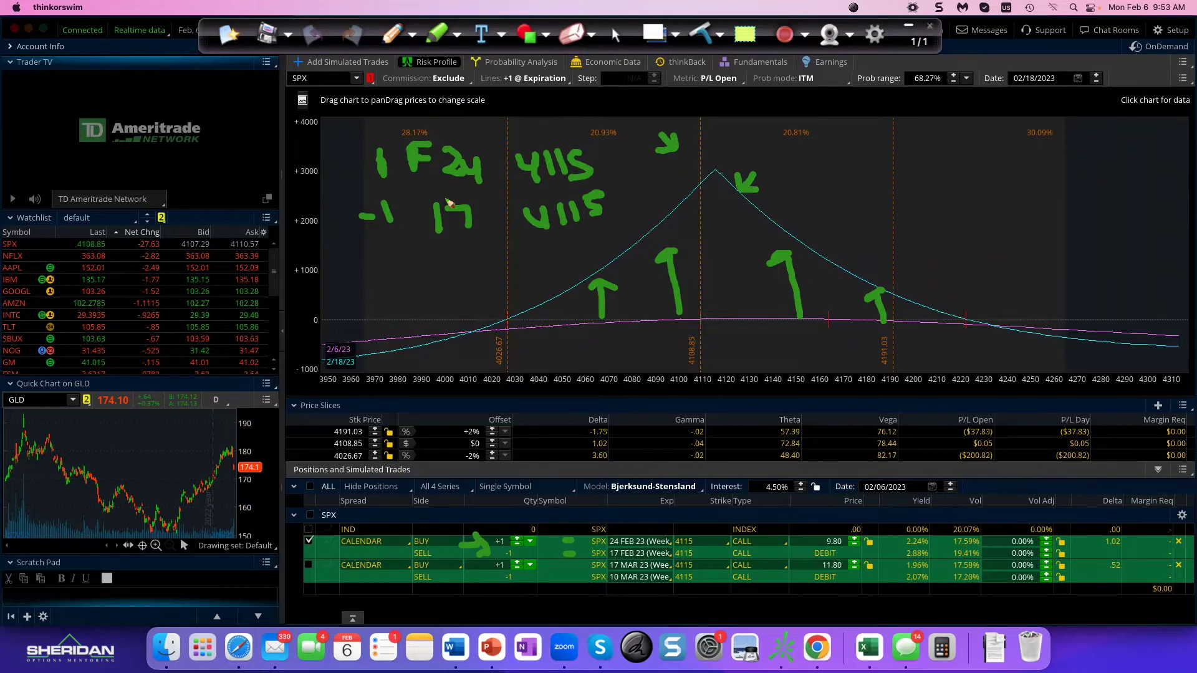
Underline the 24 and 17 expiries and both 4115 strike notes, then clear all marks.
{"action": "left_click_drag", "start_coordinate": [426, 185], "coordinate": [443, 185]}
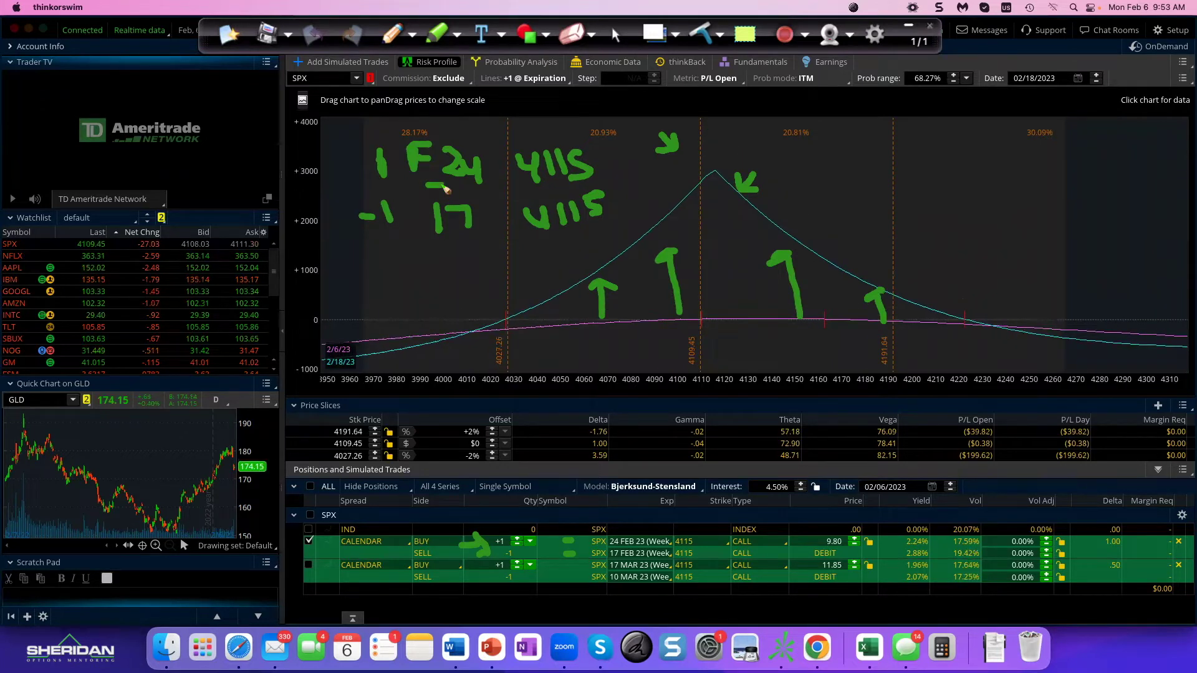
{"action": "mouse_move", "coordinate": [411, 209]}
{"action": "left_mouse_down"}
{"action": "mouse_move", "coordinate": [410, 223]}
{"action": "mouse_move", "coordinate": [421, 204]}
{"action": "left_mouse_up"}
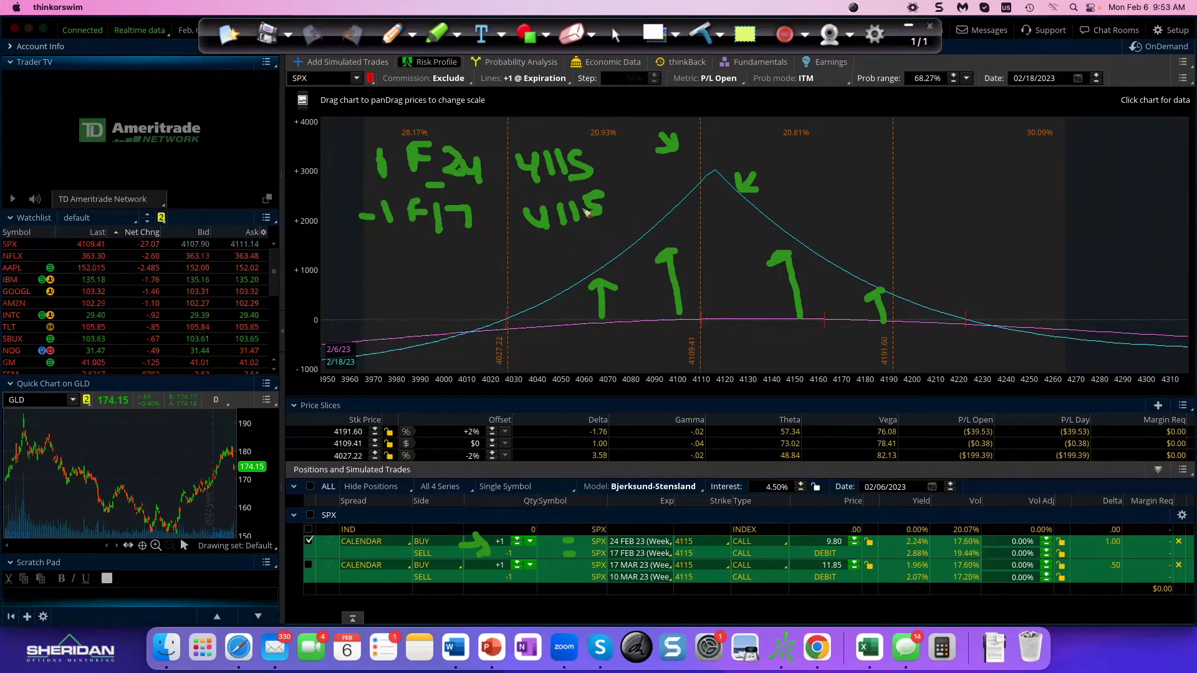
{"action": "left_click_drag", "start_coordinate": [540, 189], "coordinate": [577, 190]}
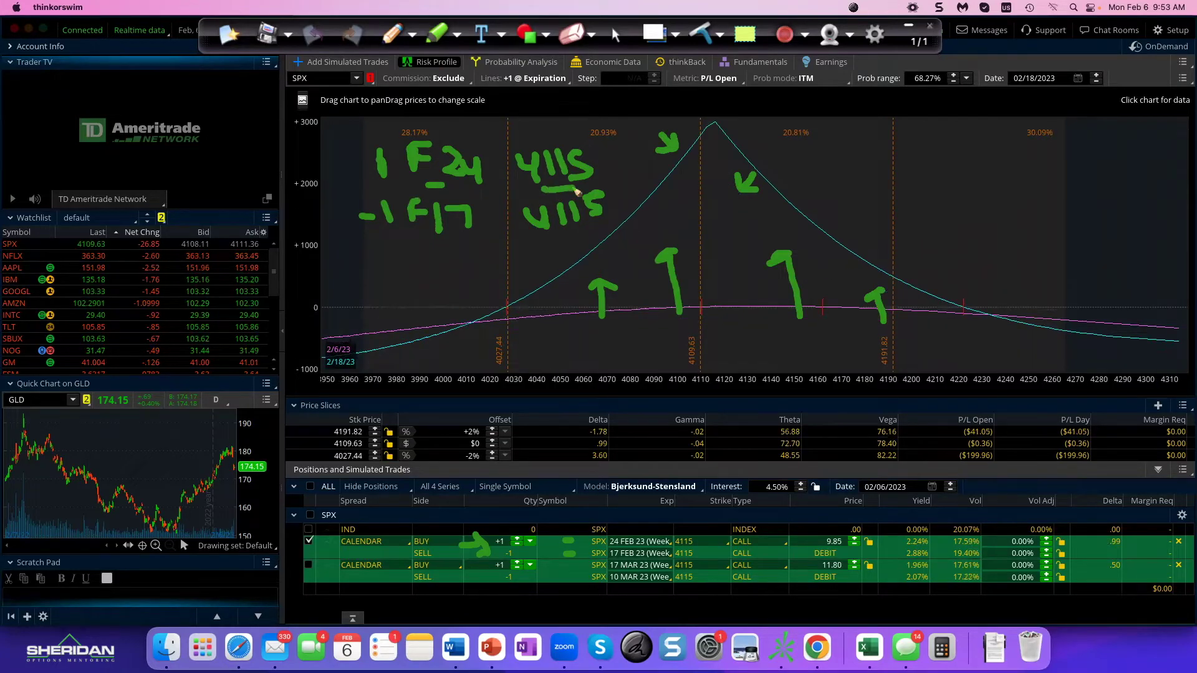
{"action": "left_click_drag", "start_coordinate": [552, 242], "coordinate": [578, 245]}
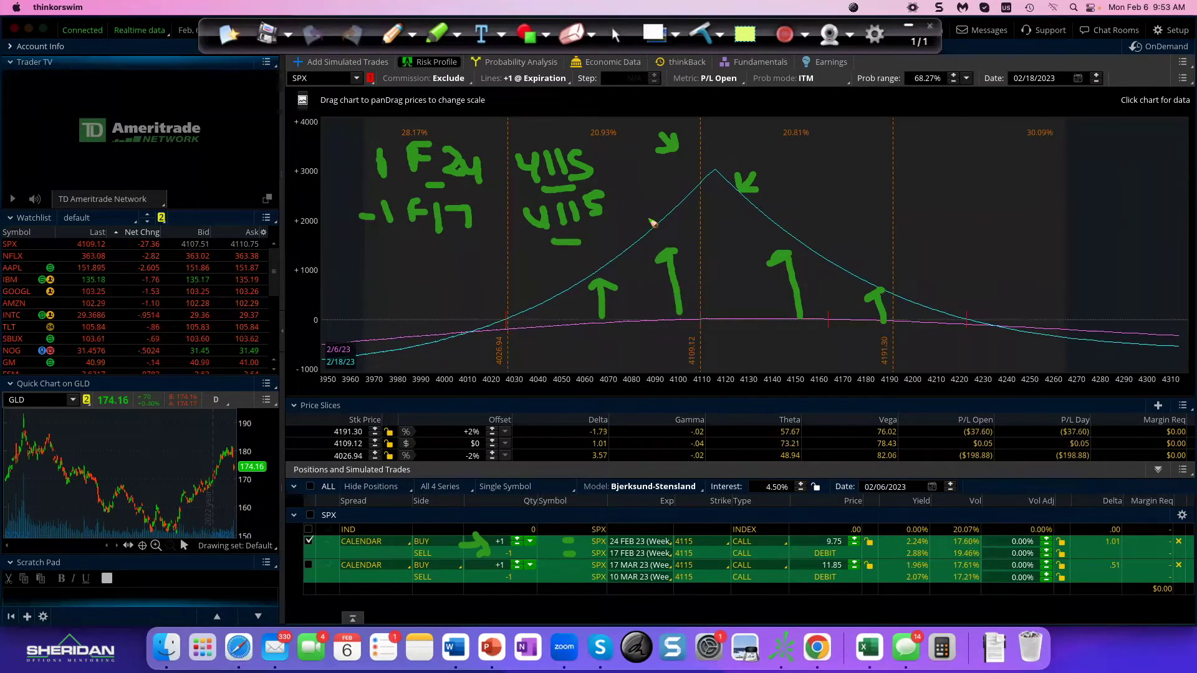
{"action": "left_click", "coordinate": [702, 31]}
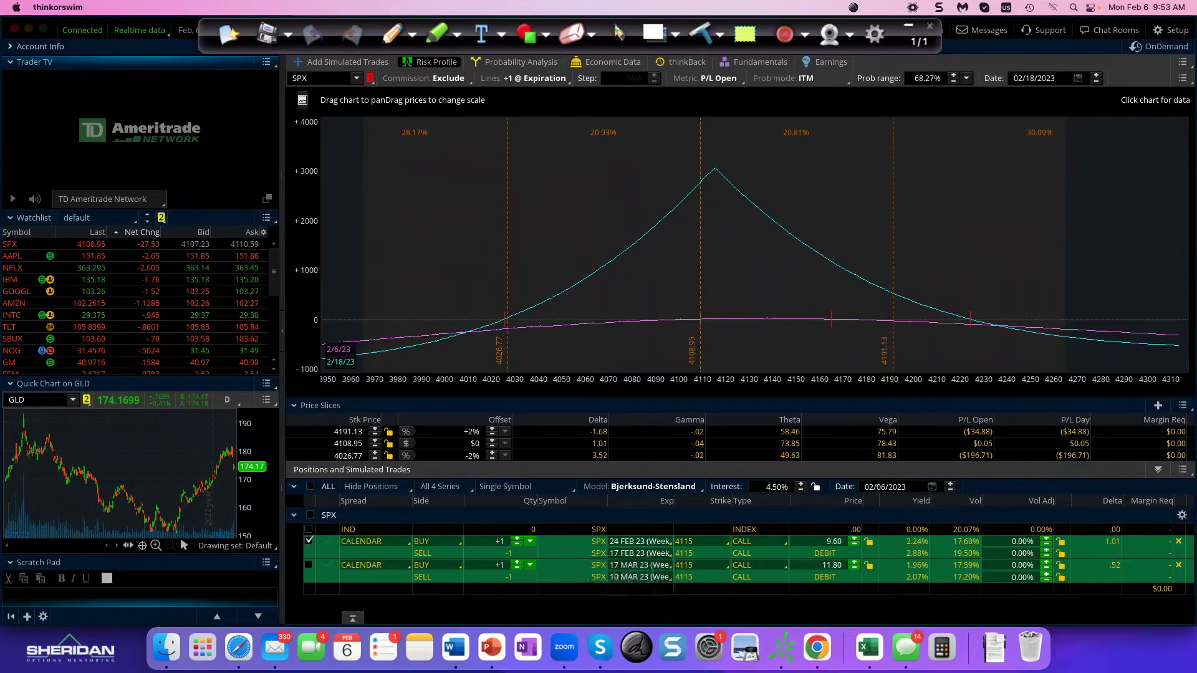
Return both calendar spreads to the 4110 strike and mark the at-the-money price slice row.
{"action": "left_click", "coordinate": [618, 33]}
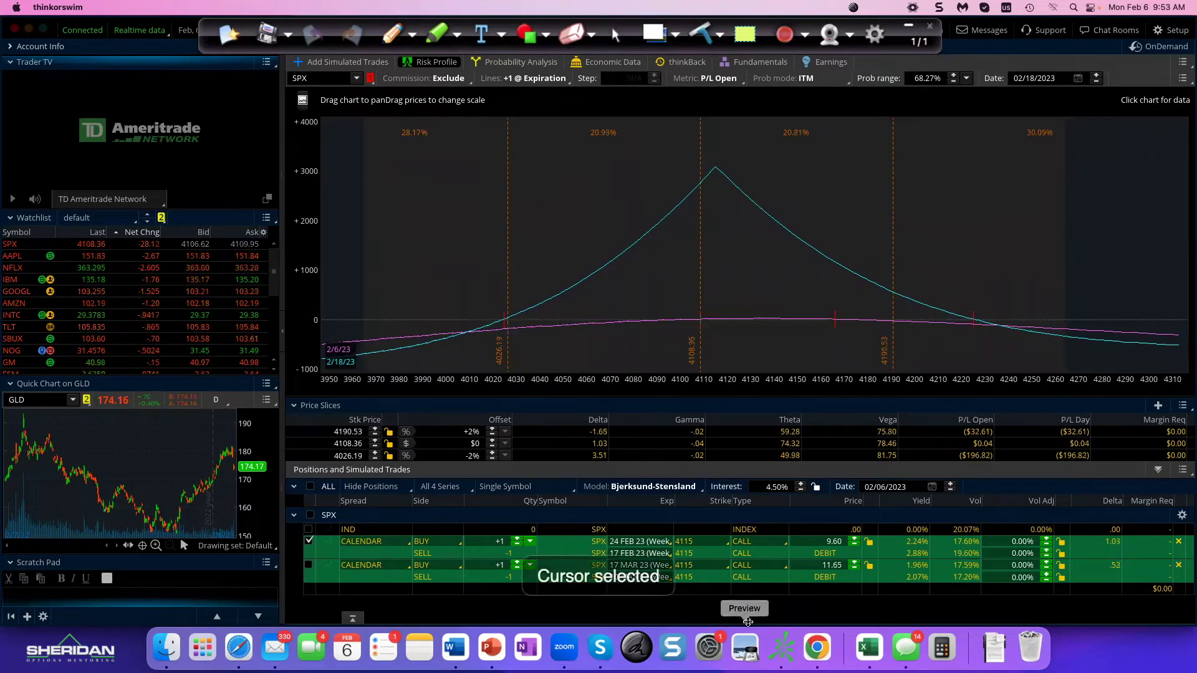
{"action": "left_click", "coordinate": [711, 548]}
{"action": "left_click", "coordinate": [698, 503]}
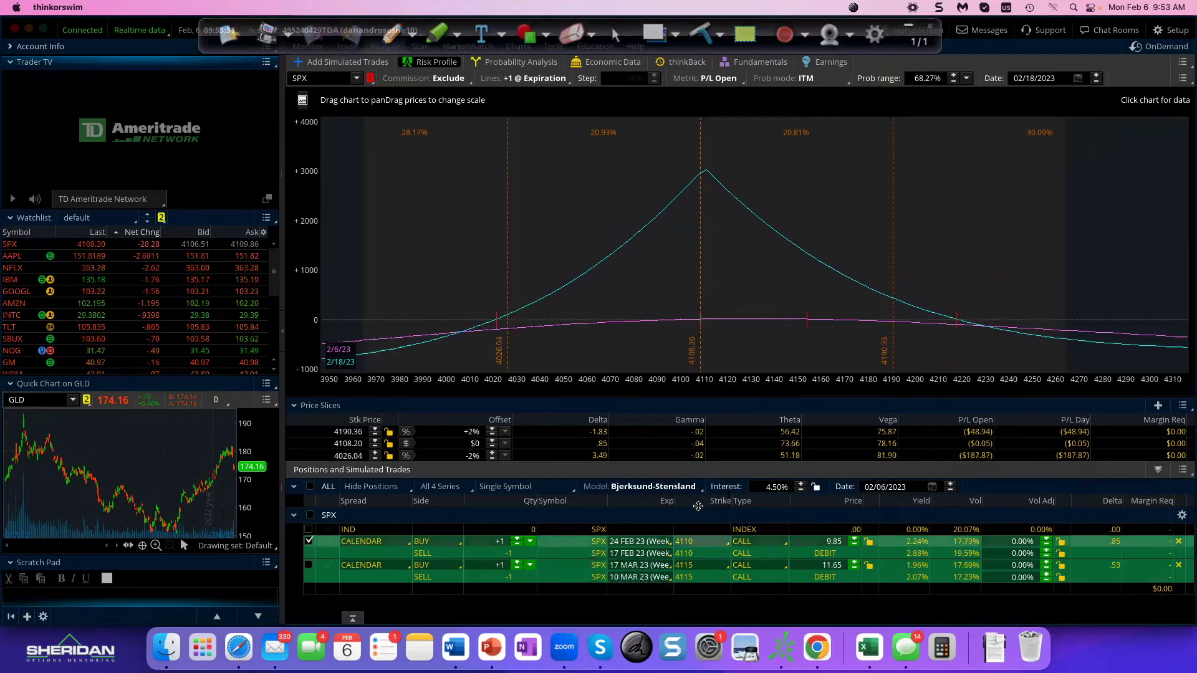
{"action": "left_click", "coordinate": [698, 544]}
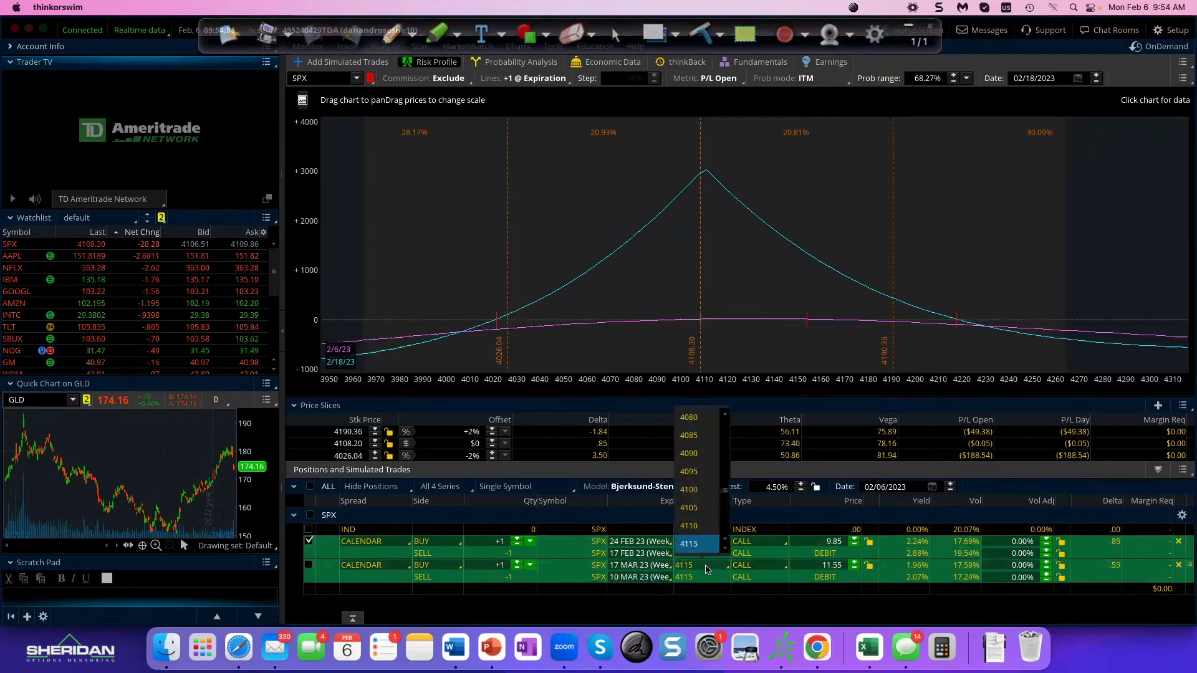
{"action": "left_click", "coordinate": [691, 525]}
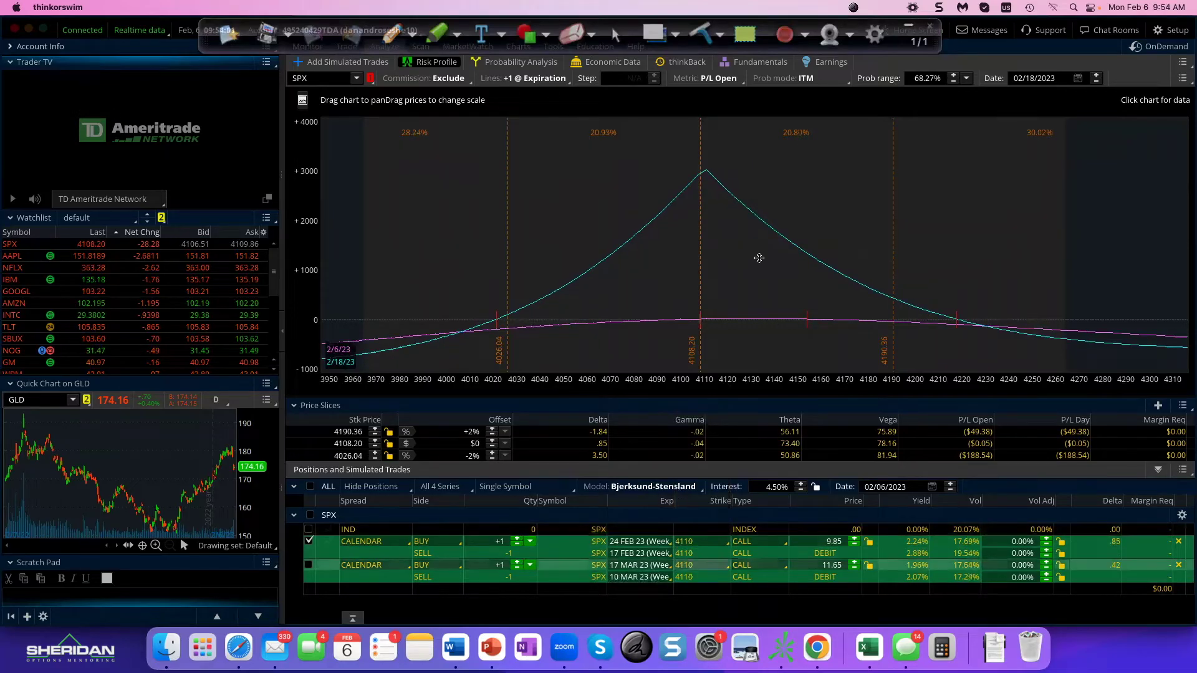
{"action": "left_click", "coordinate": [399, 35]}
{"action": "left_click_drag", "start_coordinate": [324, 443], "coordinate": [315, 443]}
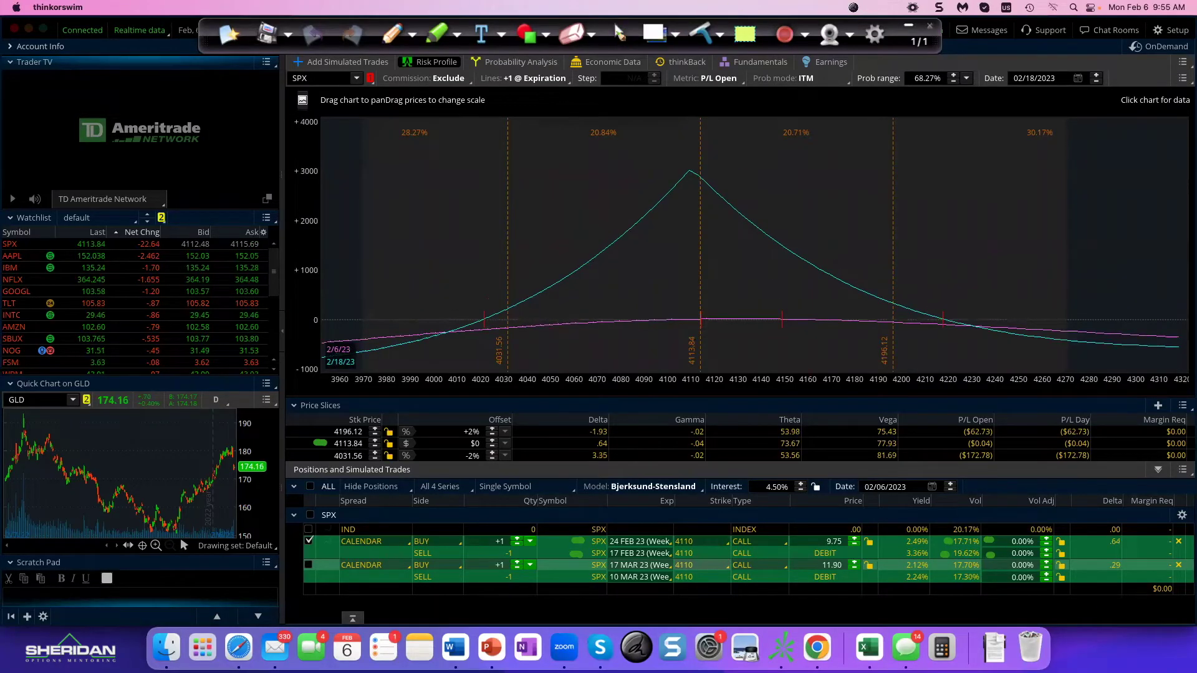
Leave drawing mode and bring up the options for clearing the drawings.
{"action": "left_click", "coordinate": [619, 33]}
{"action": "left_click", "coordinate": [676, 34]}
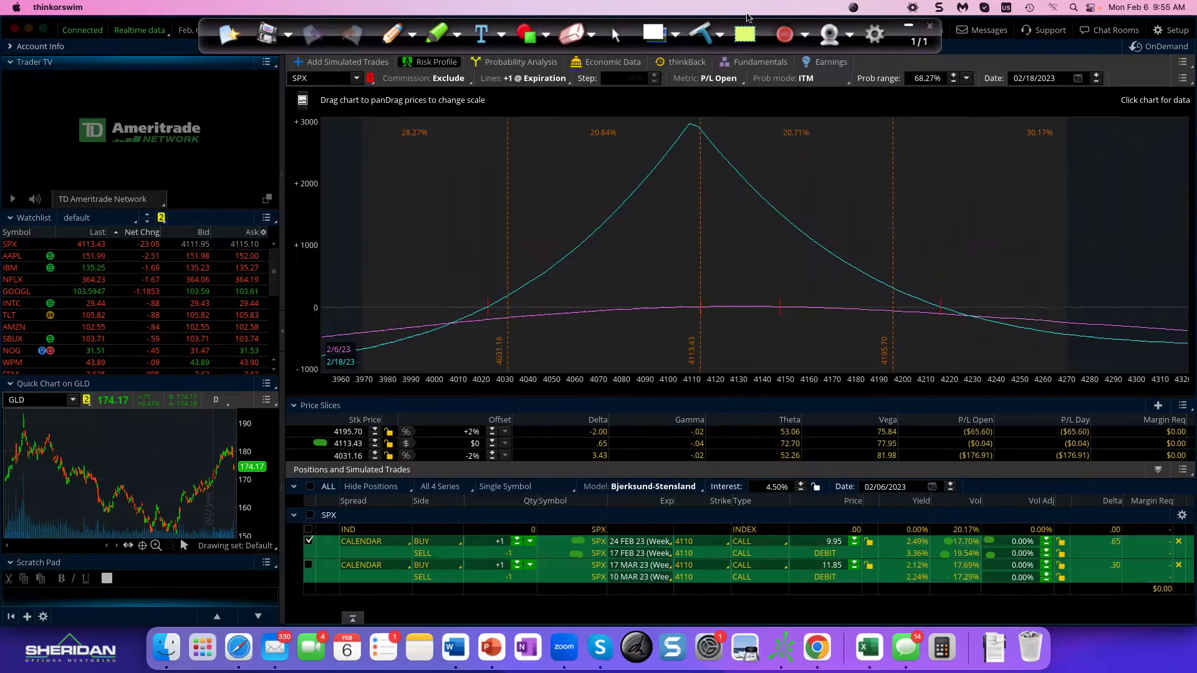
Clear the drawings, analyse the March calendar instead of February, and mark its leg volatilities.
{"action": "left_click", "coordinate": [701, 33]}
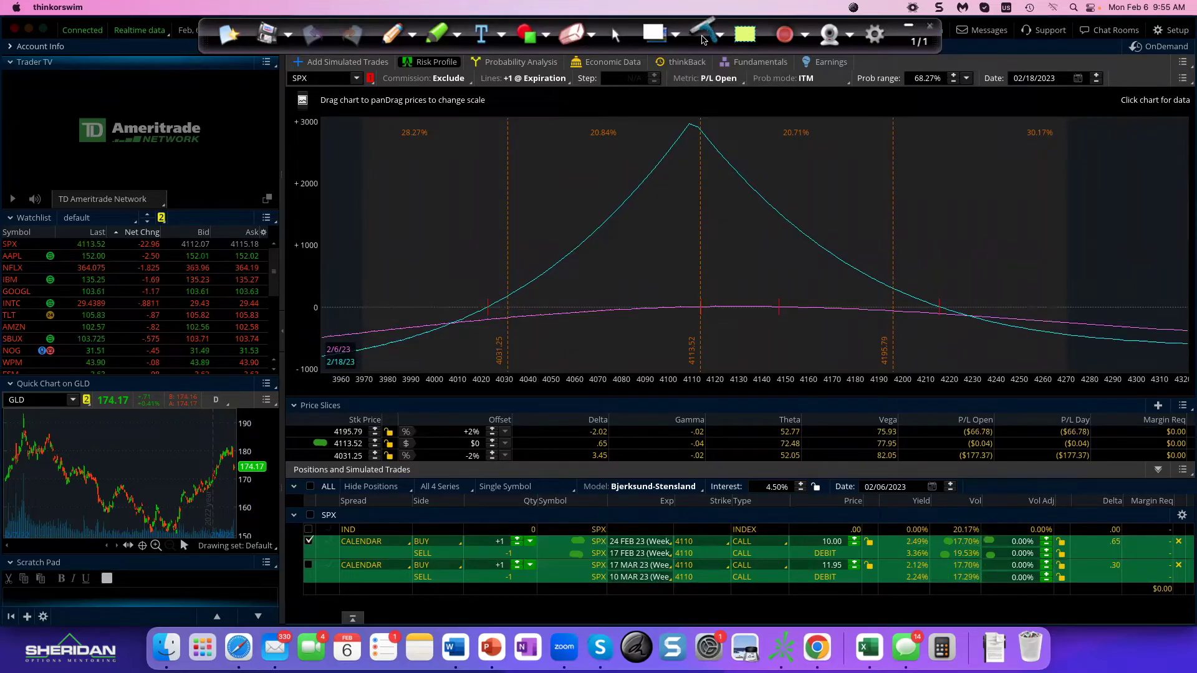
{"action": "left_click", "coordinate": [308, 565]}
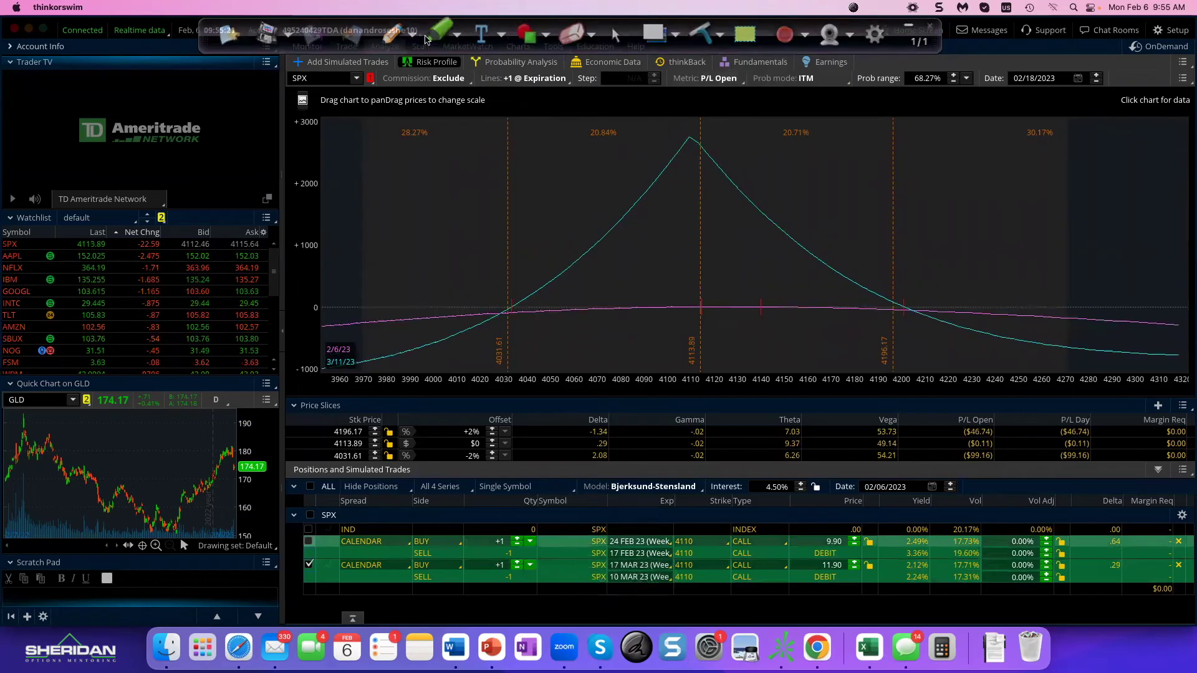
{"action": "left_click", "coordinate": [391, 33]}
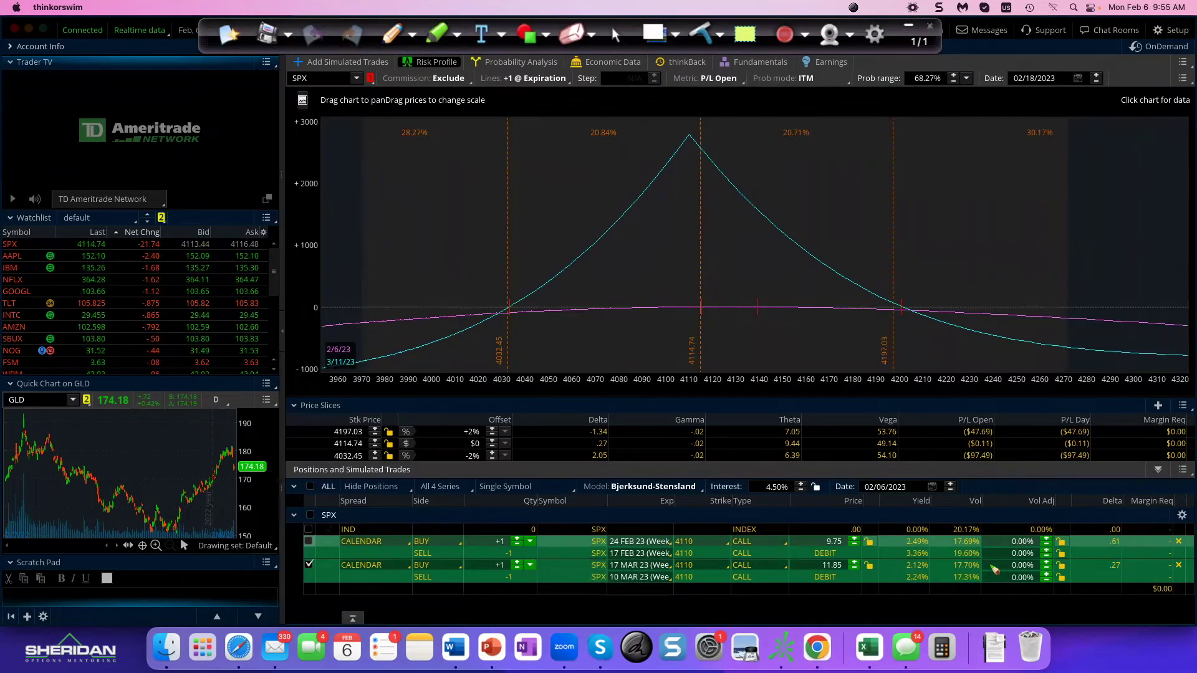
{"action": "left_click_drag", "start_coordinate": [989, 564], "coordinate": [998, 580]}
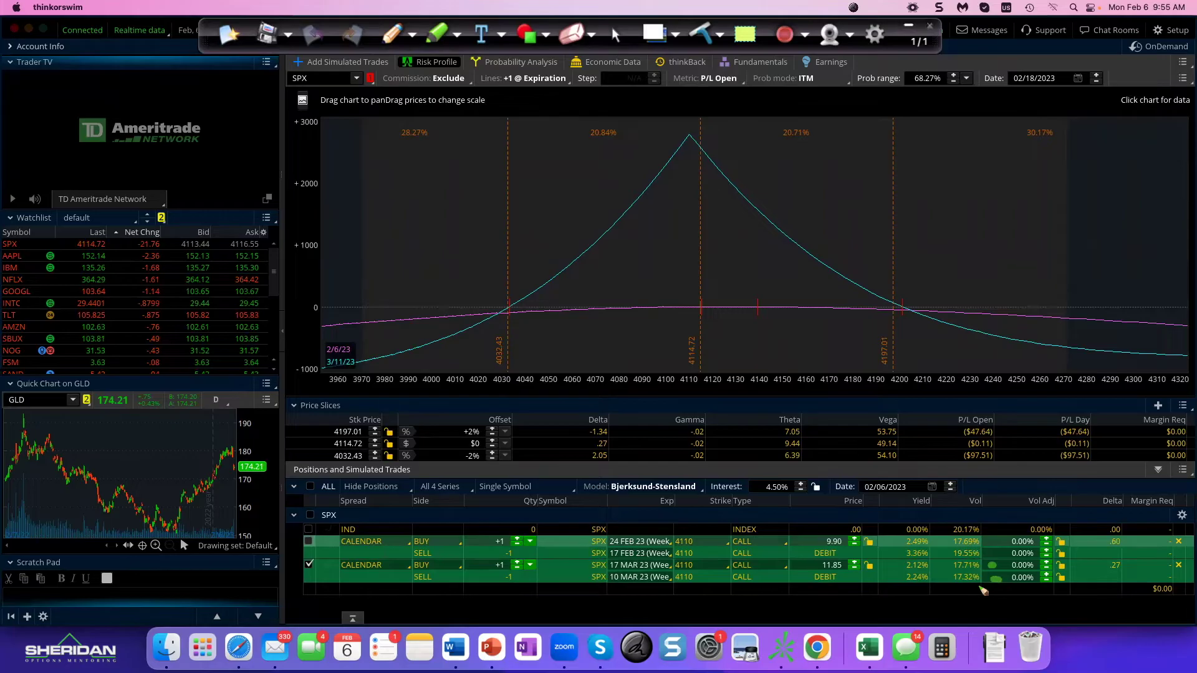
Mark the March legs' 17.26% and 17.67% volatility figures in green.
{"action": "left_click_drag", "start_coordinate": [968, 587], "coordinate": [965, 580]}
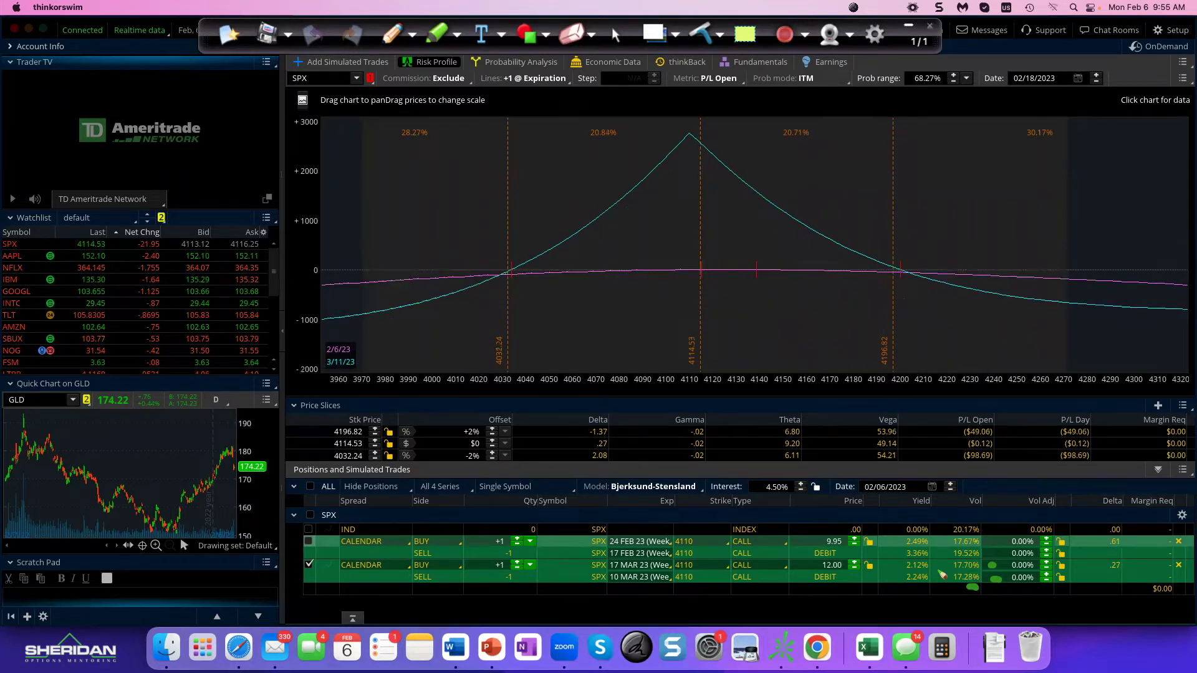
{"action": "left_click_drag", "start_coordinate": [942, 562], "coordinate": [942, 585]}
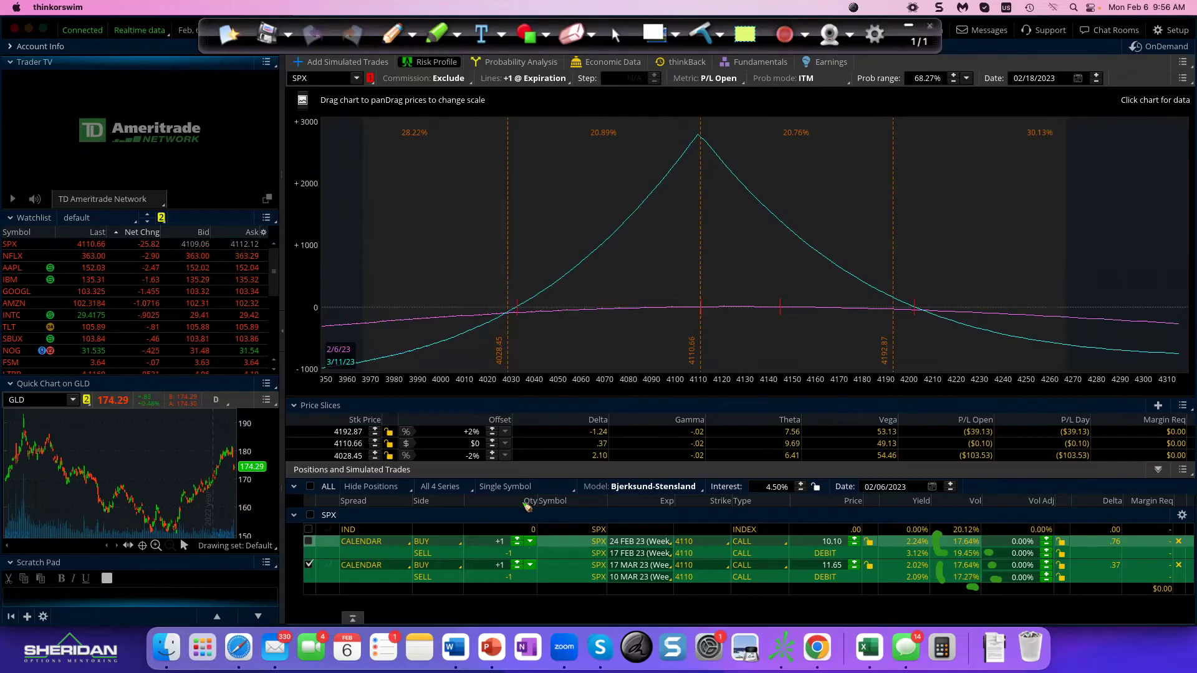
Clear the drawings and analyse only the February calendar again.
{"action": "left_click", "coordinate": [620, 33]}
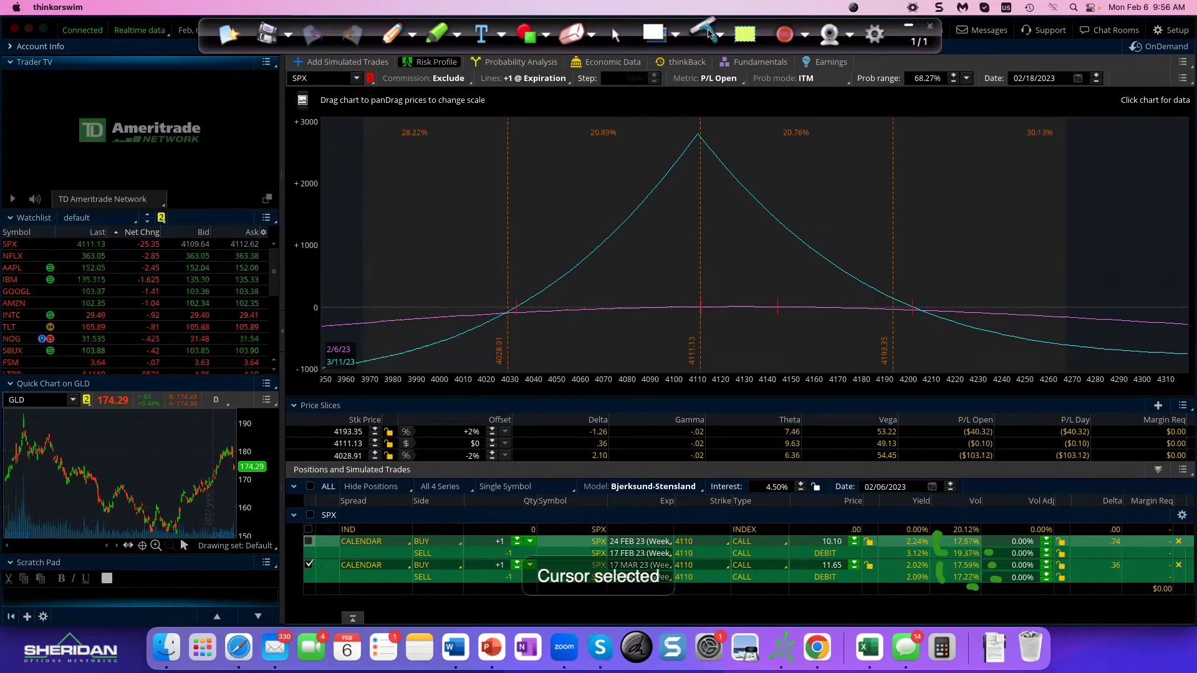
{"action": "left_click", "coordinate": [308, 568]}
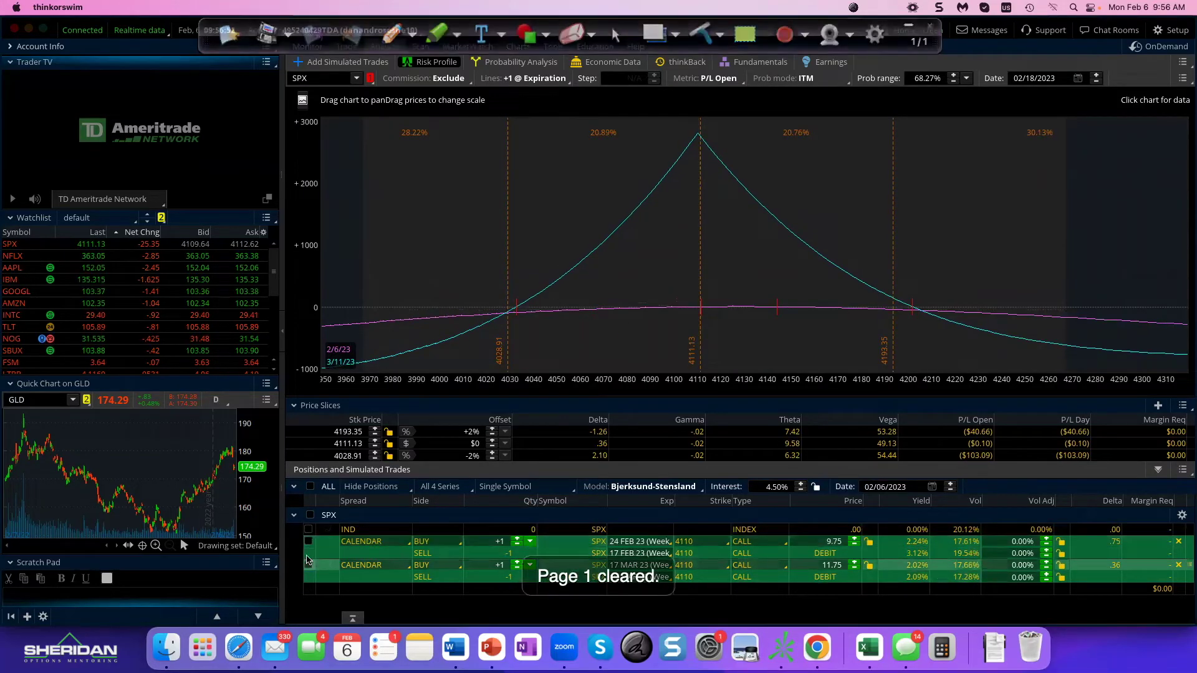
{"action": "left_click", "coordinate": [308, 541]}
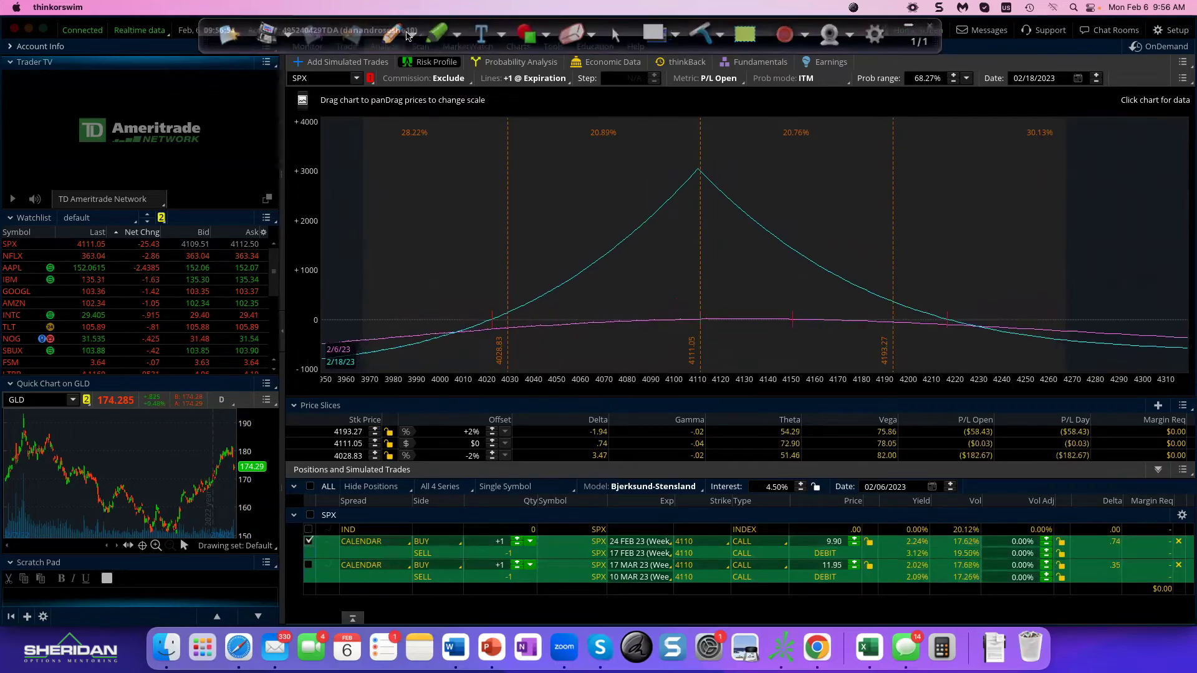
Freehand-mark the at-the-money Vega 78.07, the February leg volatility, and the SPX watchlist row.
{"action": "key", "text": "ctrl+alt+1"}
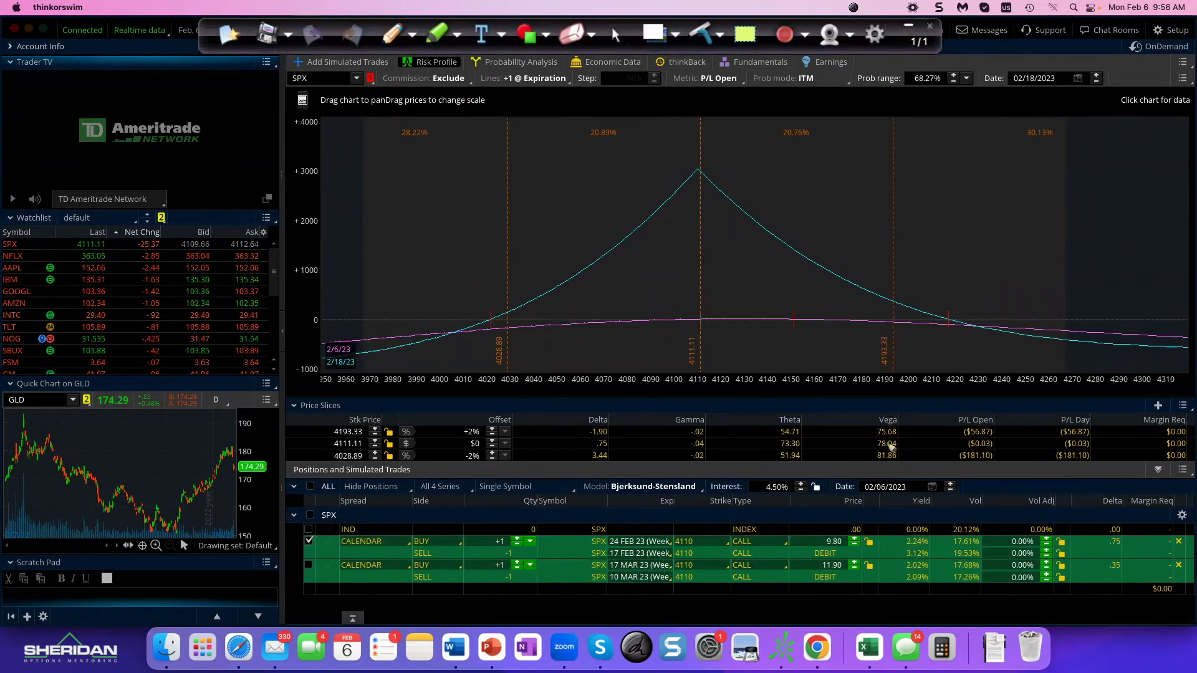
{"action": "left_click_drag", "start_coordinate": [847, 442], "coordinate": [924, 447]}
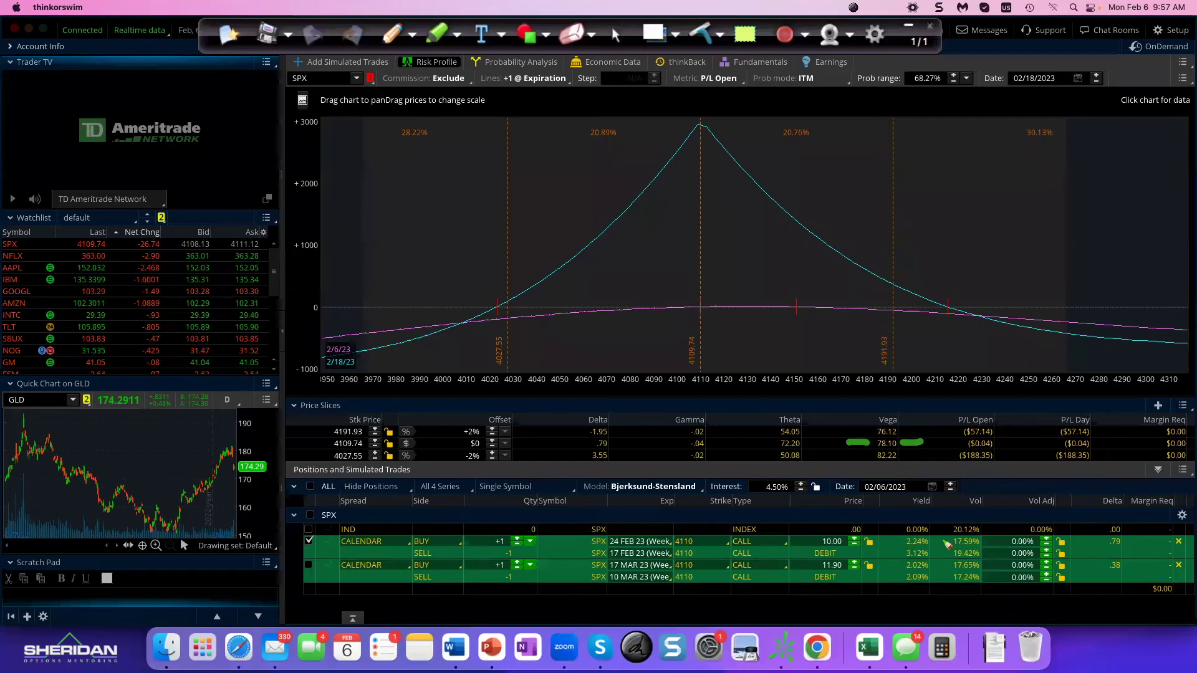
{"action": "mouse_move", "coordinate": [950, 542]}
{"action": "left_mouse_down"}
{"action": "mouse_move", "coordinate": [929, 541]}
{"action": "mouse_move", "coordinate": [942, 556]}
{"action": "left_mouse_up"}
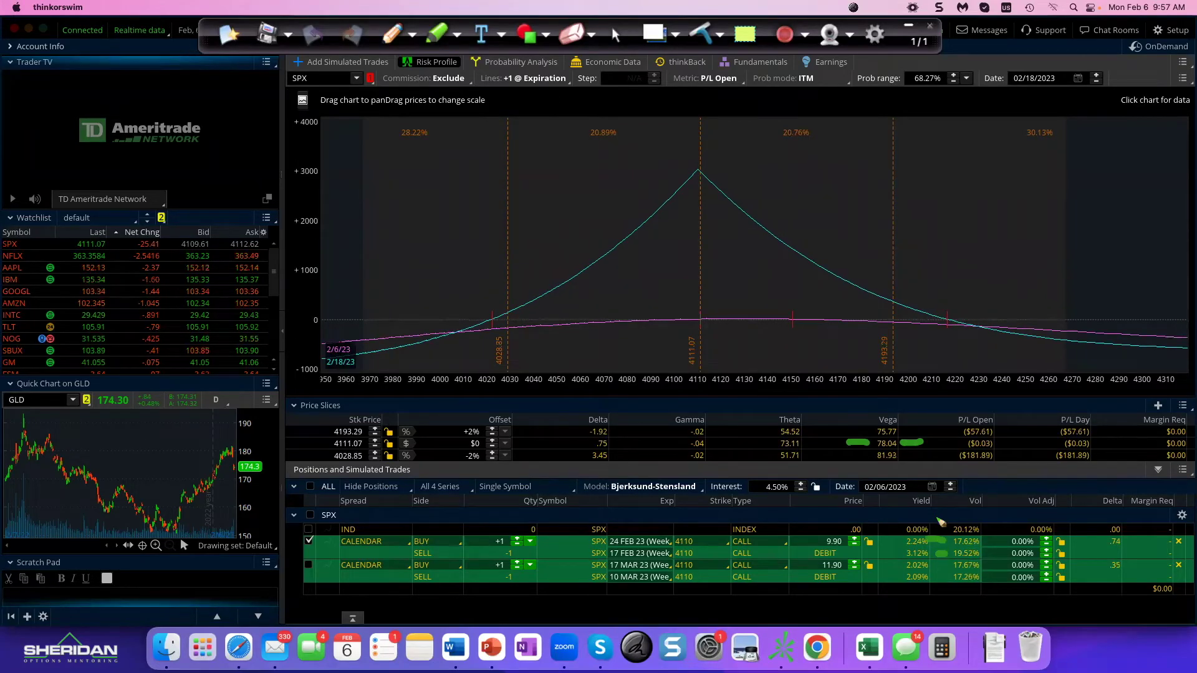
{"action": "left_click_drag", "start_coordinate": [39, 242], "coordinate": [64, 242]}
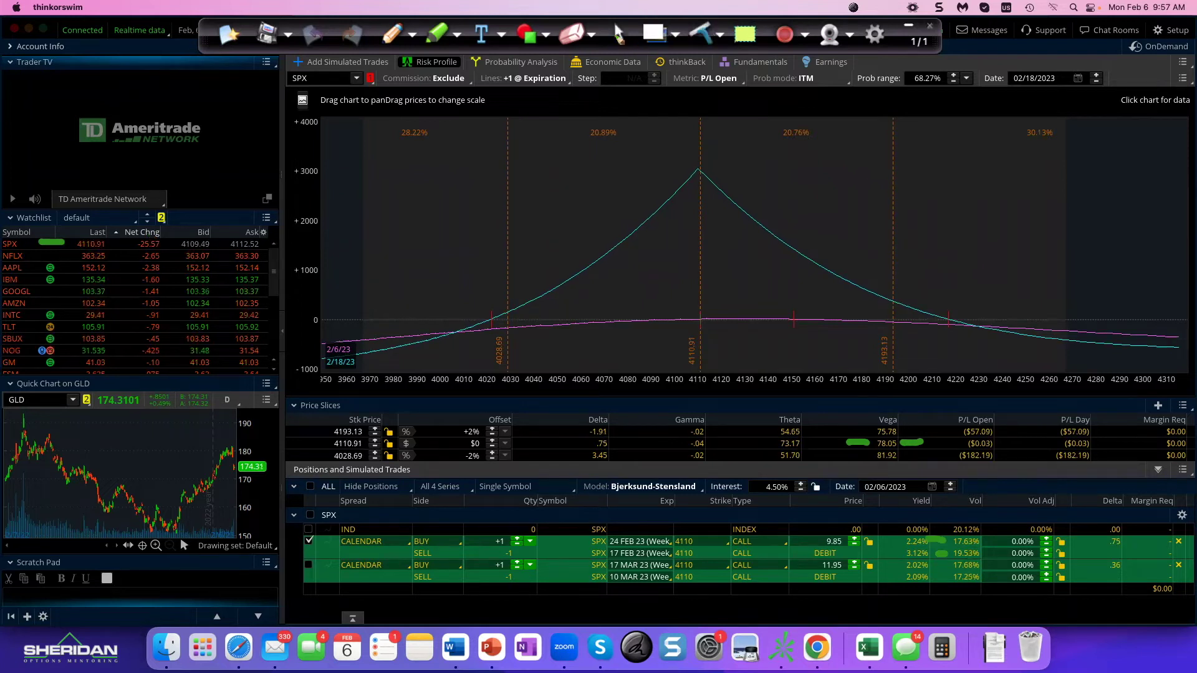
Draw green marks beside the first calendar's 17.6% and 19.5% leg volatilities.
{"action": "left_click", "coordinate": [615, 35]}
{"action": "scroll", "coordinate": [273, 278], "scroll_direction": "down", "scroll_amount": 5}
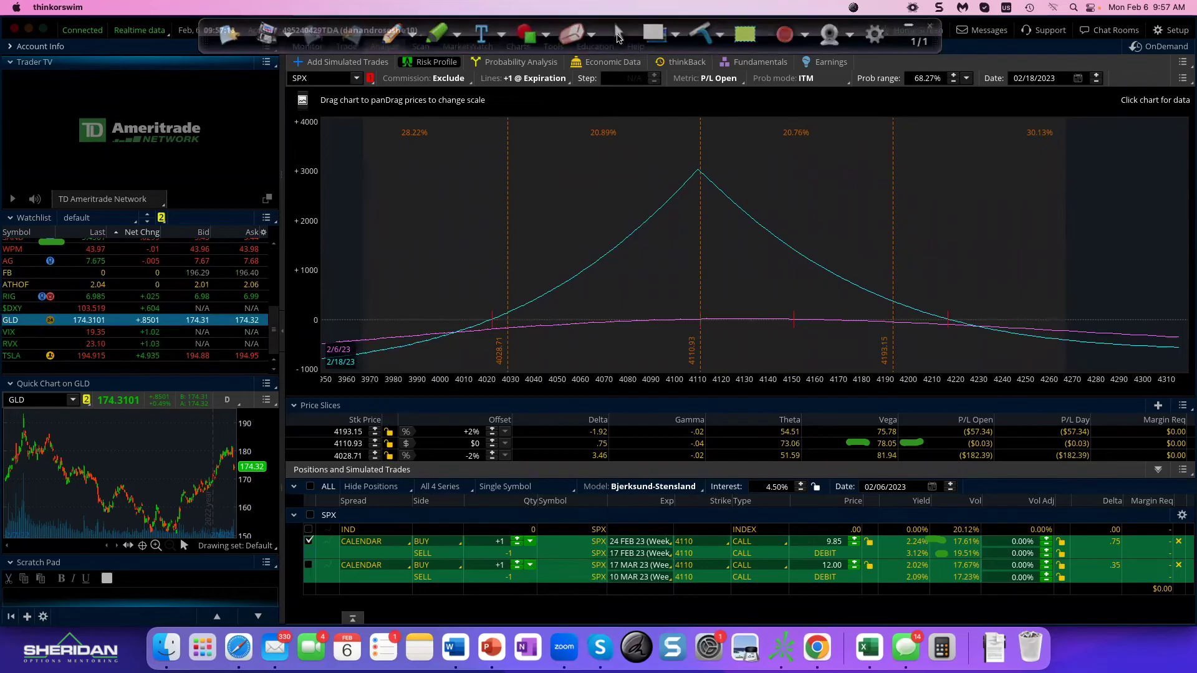
{"action": "left_click", "coordinate": [399, 35]}
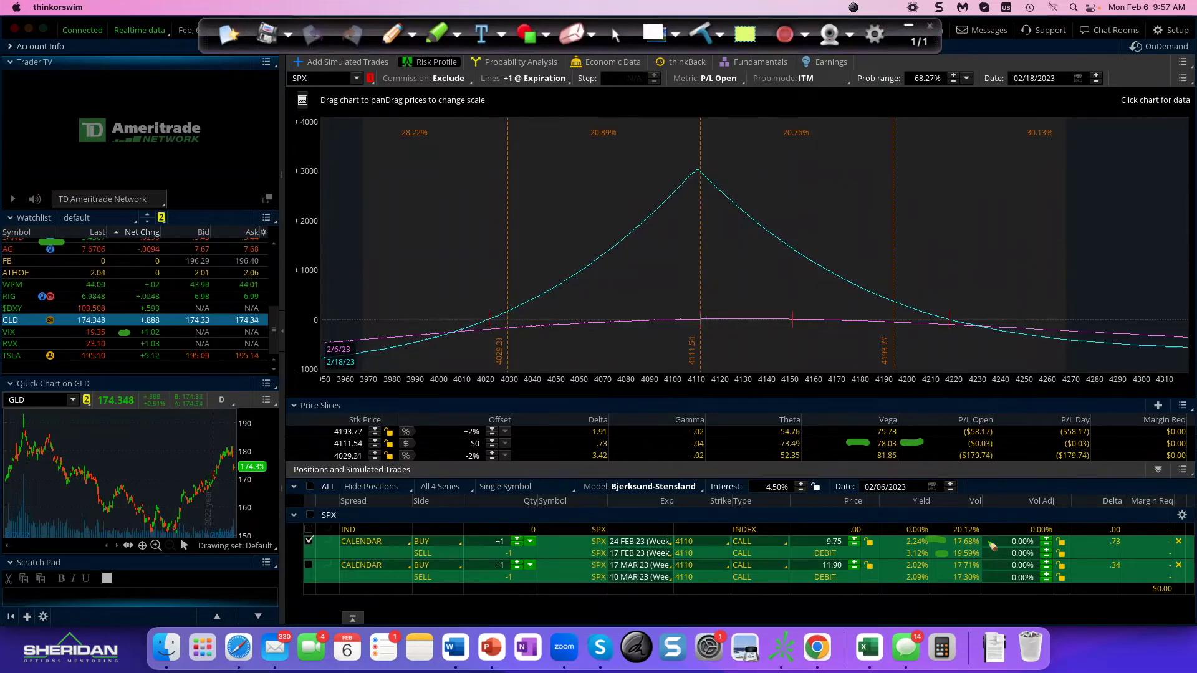
{"action": "left_click_drag", "start_coordinate": [987, 542], "coordinate": [997, 541]}
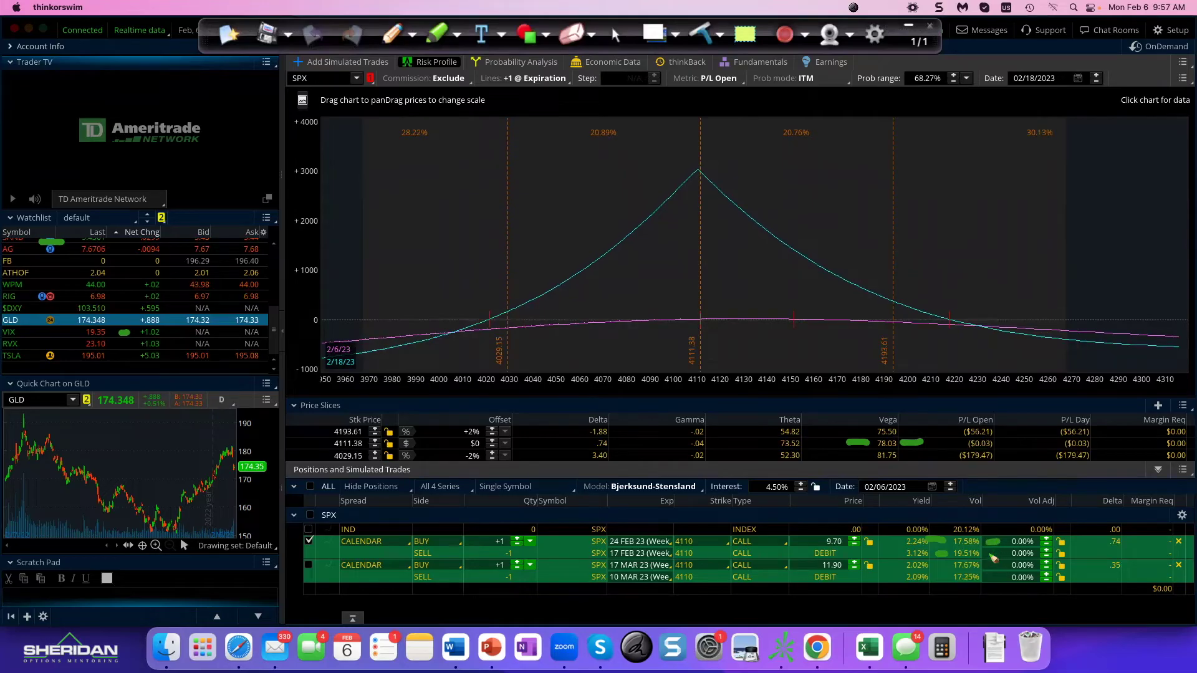
{"action": "left_click_drag", "start_coordinate": [988, 554], "coordinate": [999, 553]}
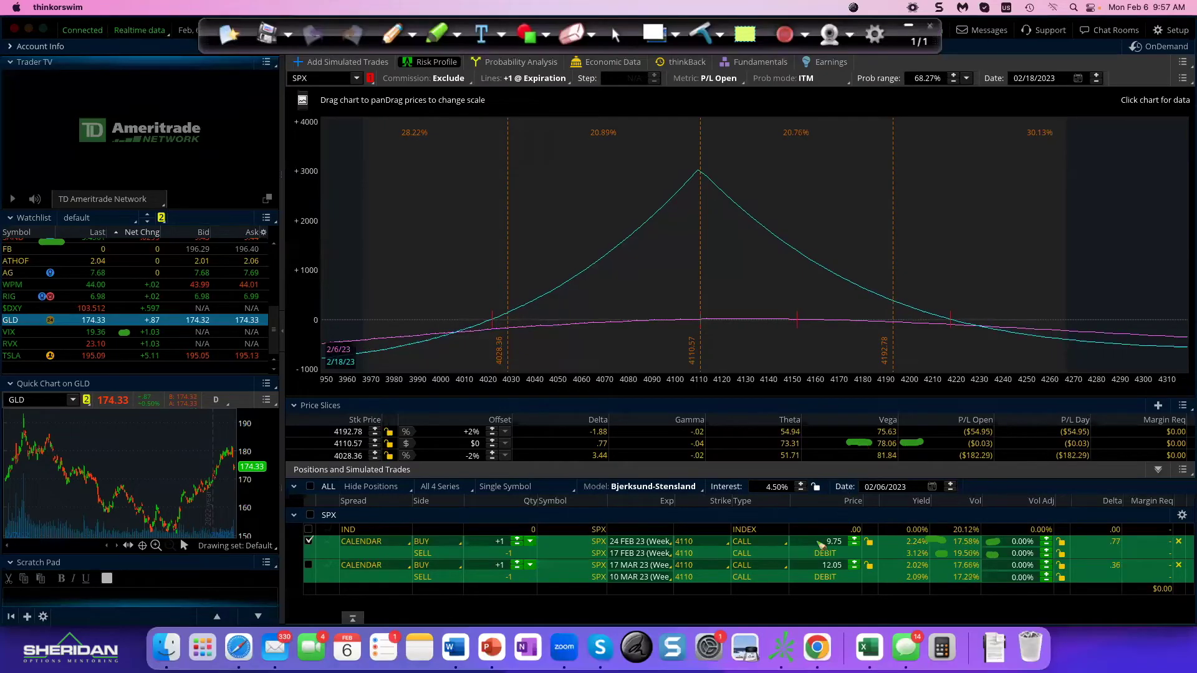
Mark the 9.75 price, draw a pi sign over Vega, re-mark the second leg volatility, and leave the pen.
{"action": "left_click_drag", "start_coordinate": [821, 539], "coordinate": [822, 551]}
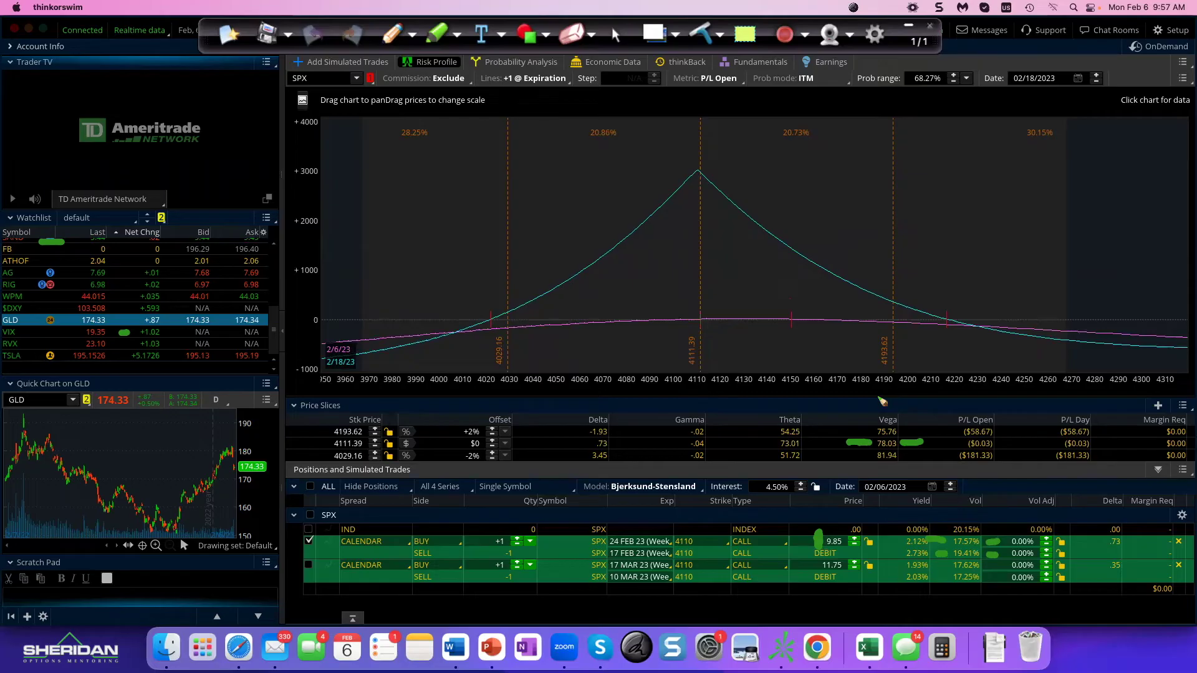
{"action": "mouse_move", "coordinate": [875, 393]}
{"action": "left_mouse_down"}
{"action": "mouse_move", "coordinate": [881, 411]}
{"action": "mouse_move", "coordinate": [896, 389]}
{"action": "mouse_move", "coordinate": [901, 413]}
{"action": "left_mouse_up"}
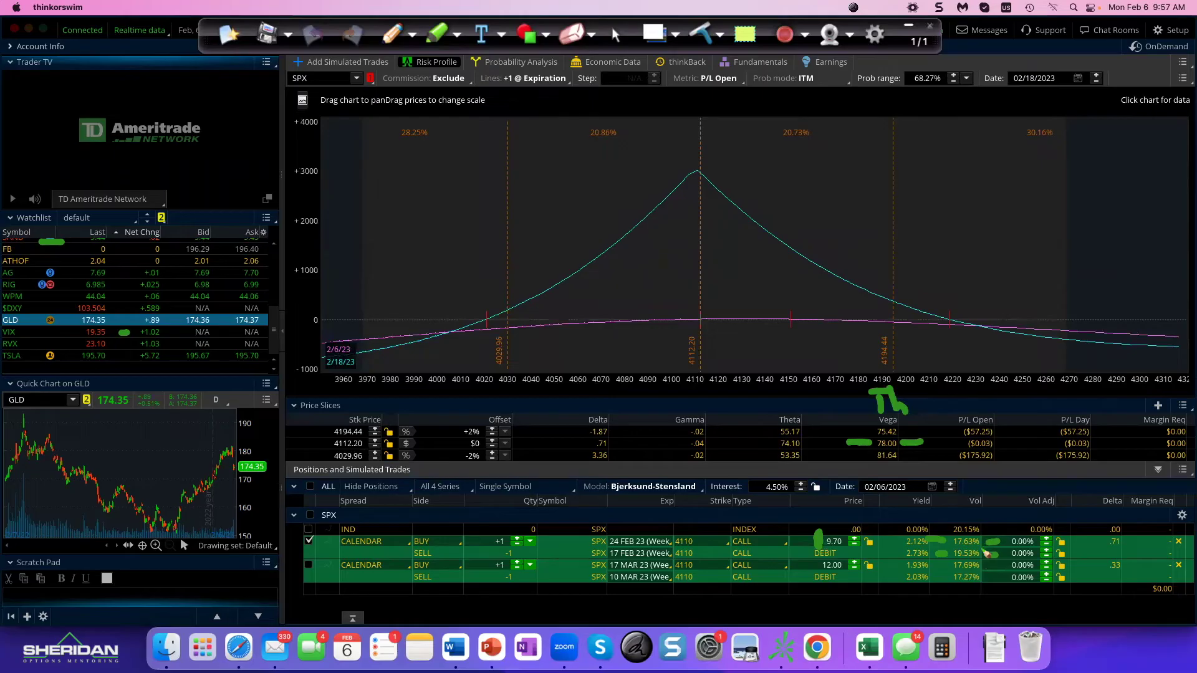
{"action": "left_click_drag", "start_coordinate": [986, 553], "coordinate": [996, 552]}
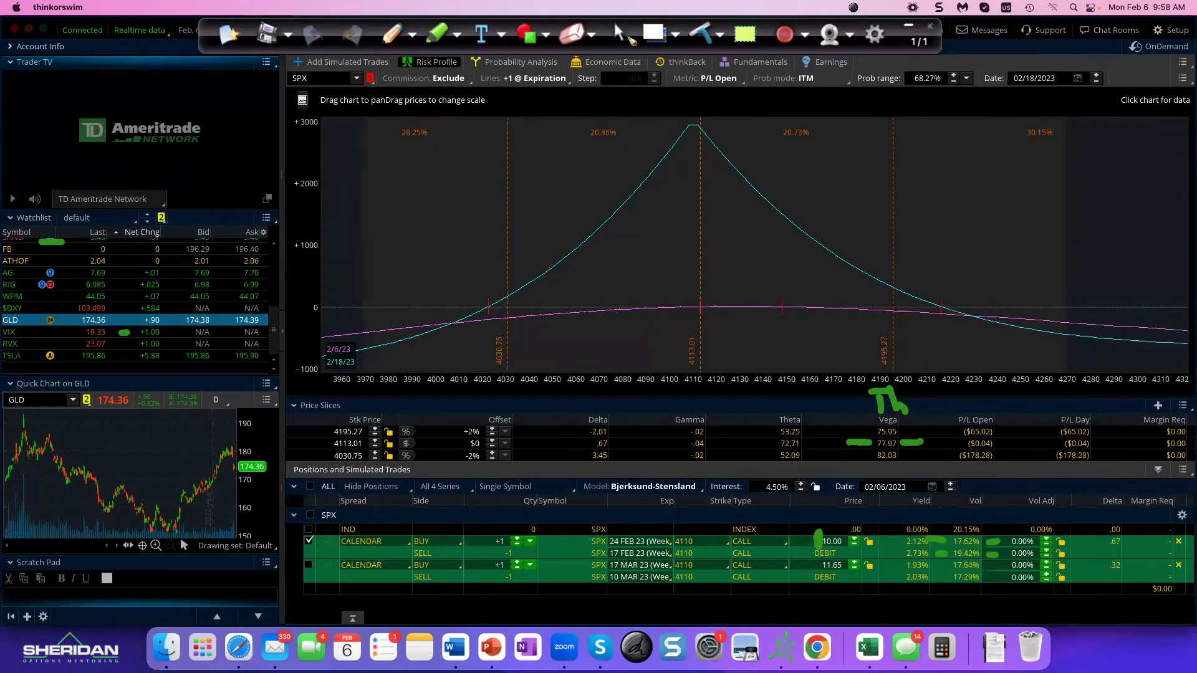
{"action": "left_click", "coordinate": [620, 35]}
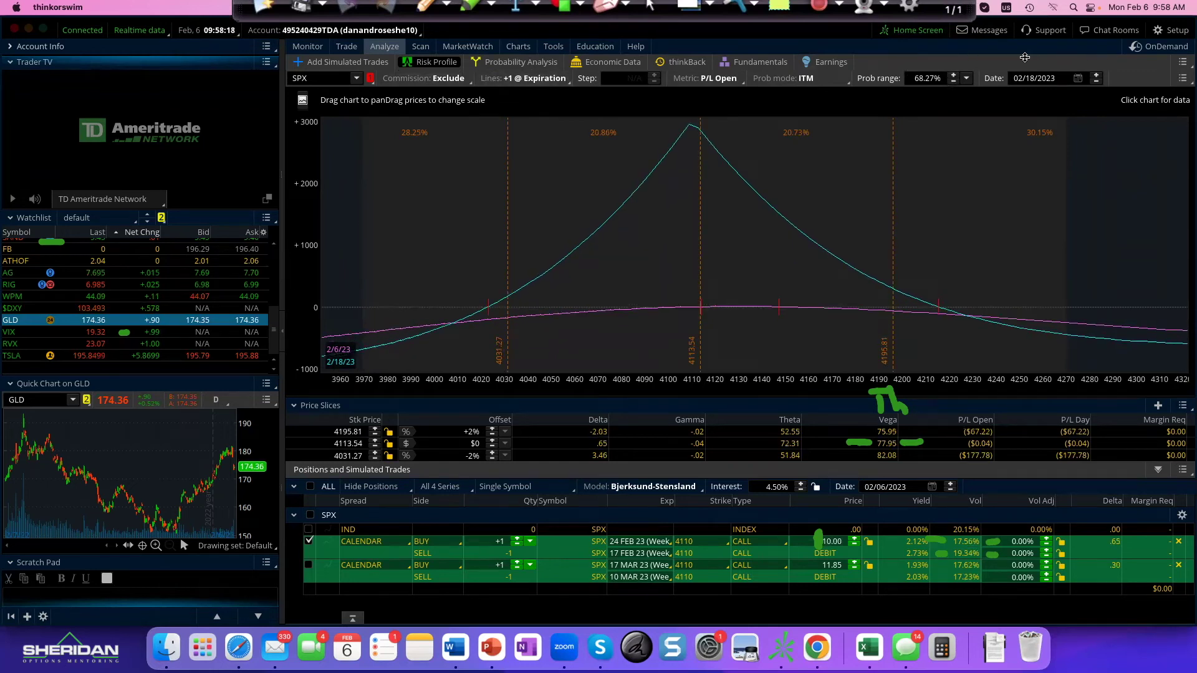
{"action": "left_click", "coordinate": [516, 47]}
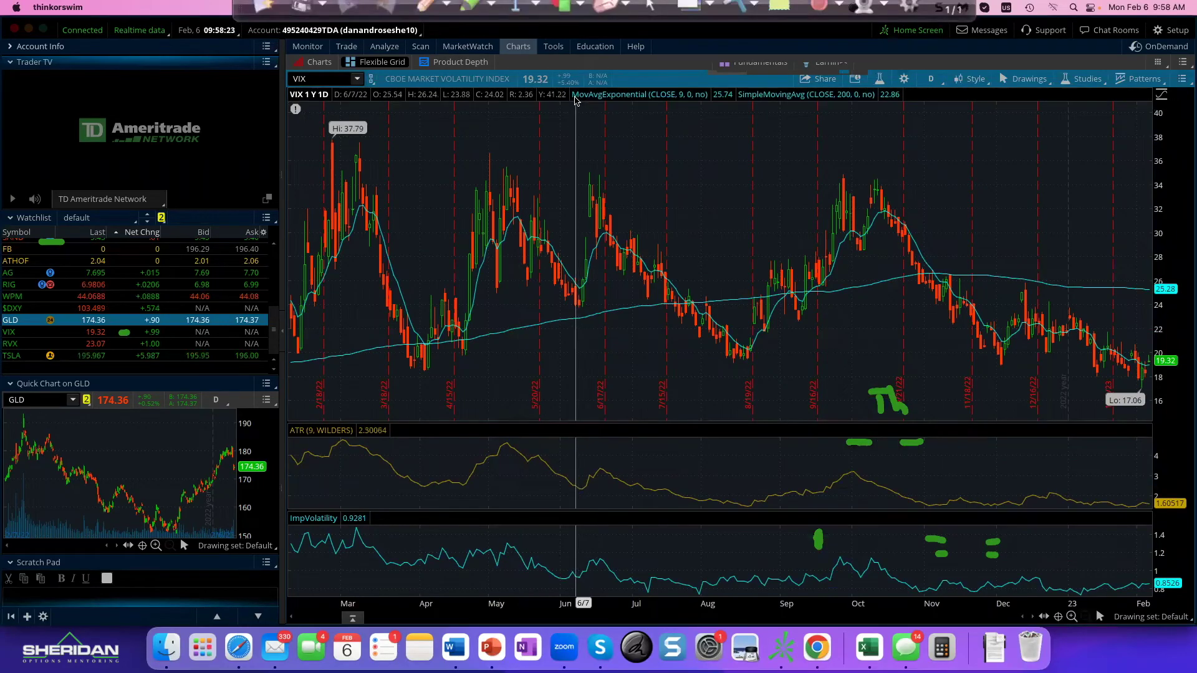
{"action": "left_click", "coordinate": [387, 47]}
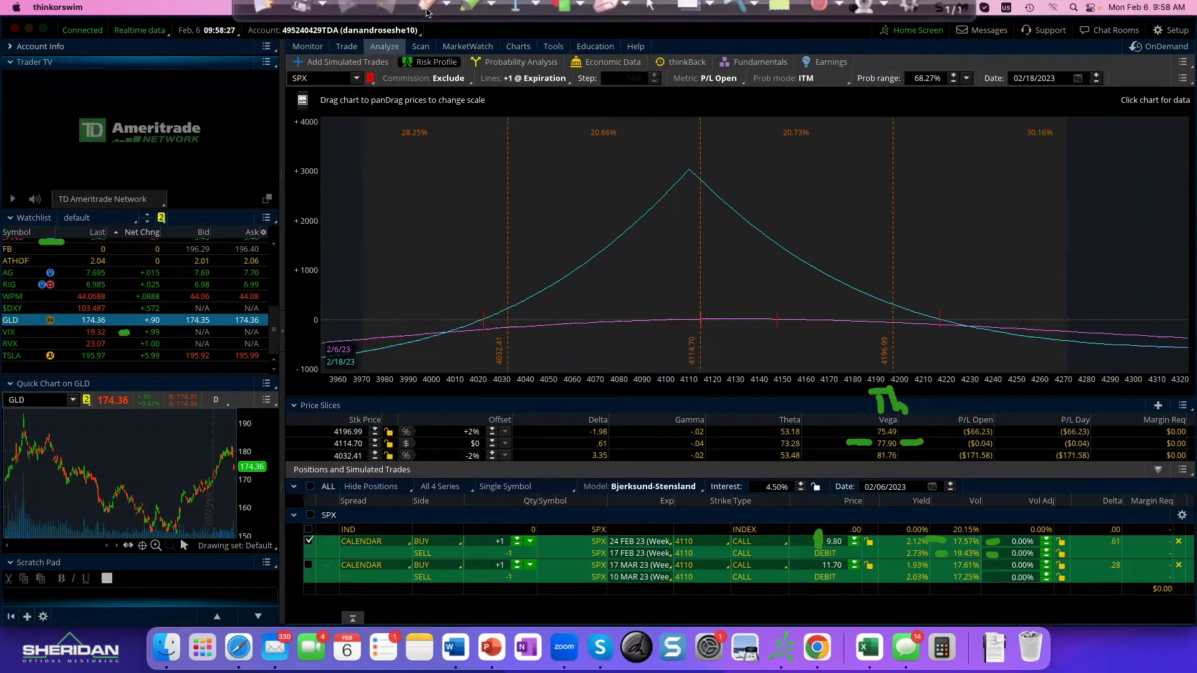
{"action": "key", "text": "p"}
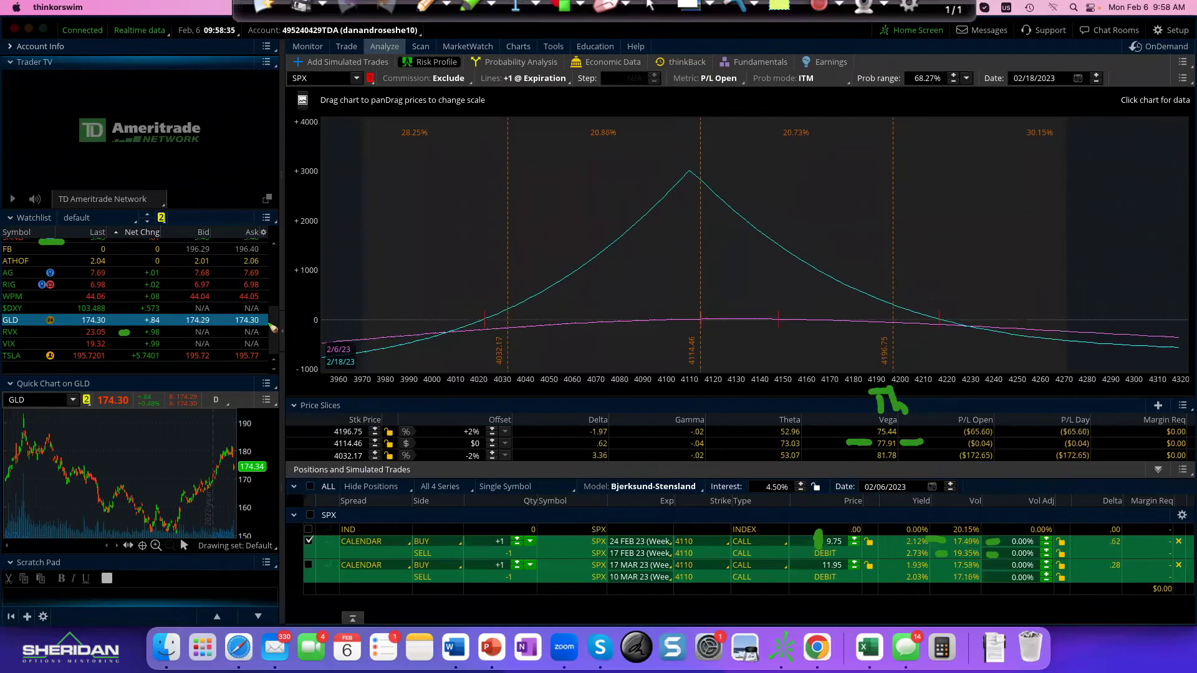
Draw a green tick beside the February 4110 calendar's leg volatilities.
{"action": "left_click", "coordinate": [650, 6]}
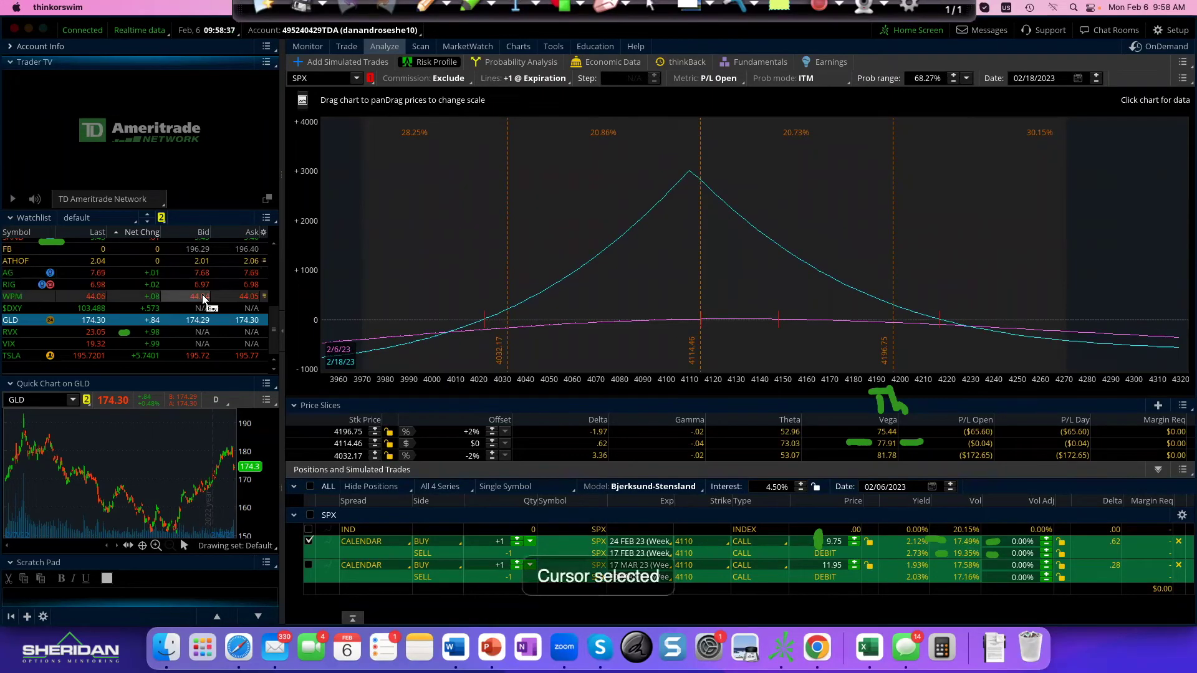
{"action": "scroll", "coordinate": [187, 286], "scroll_direction": "up", "scroll_amount": 10}
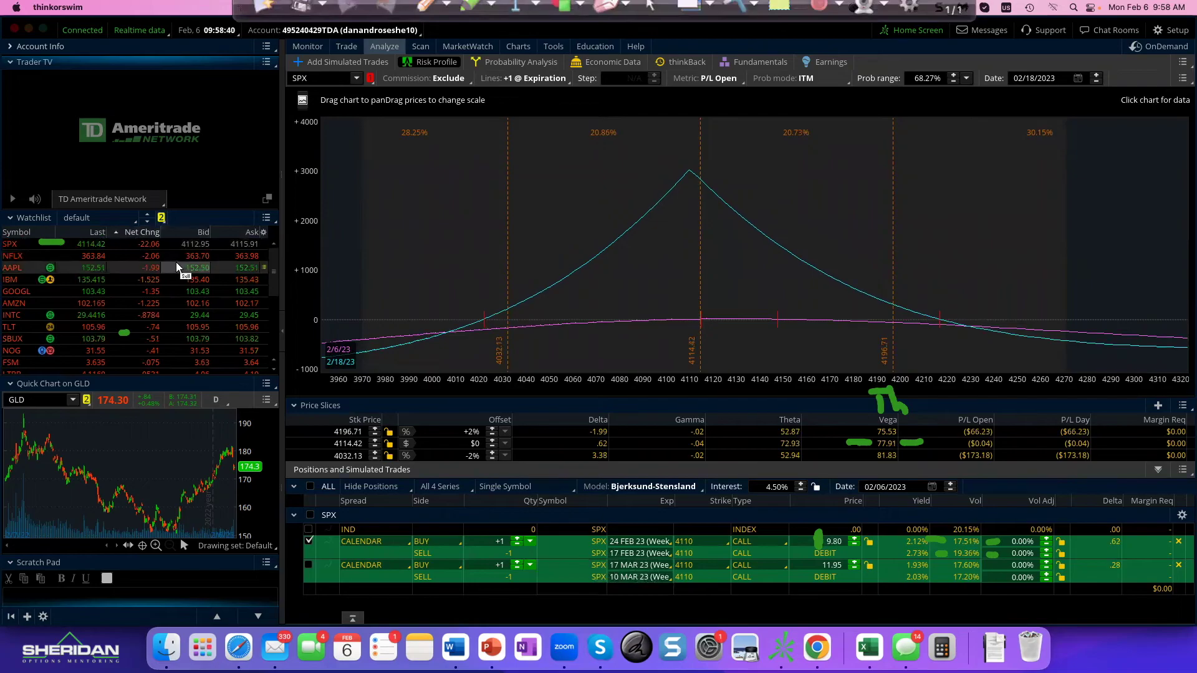
{"action": "left_click", "coordinate": [240, 291]}
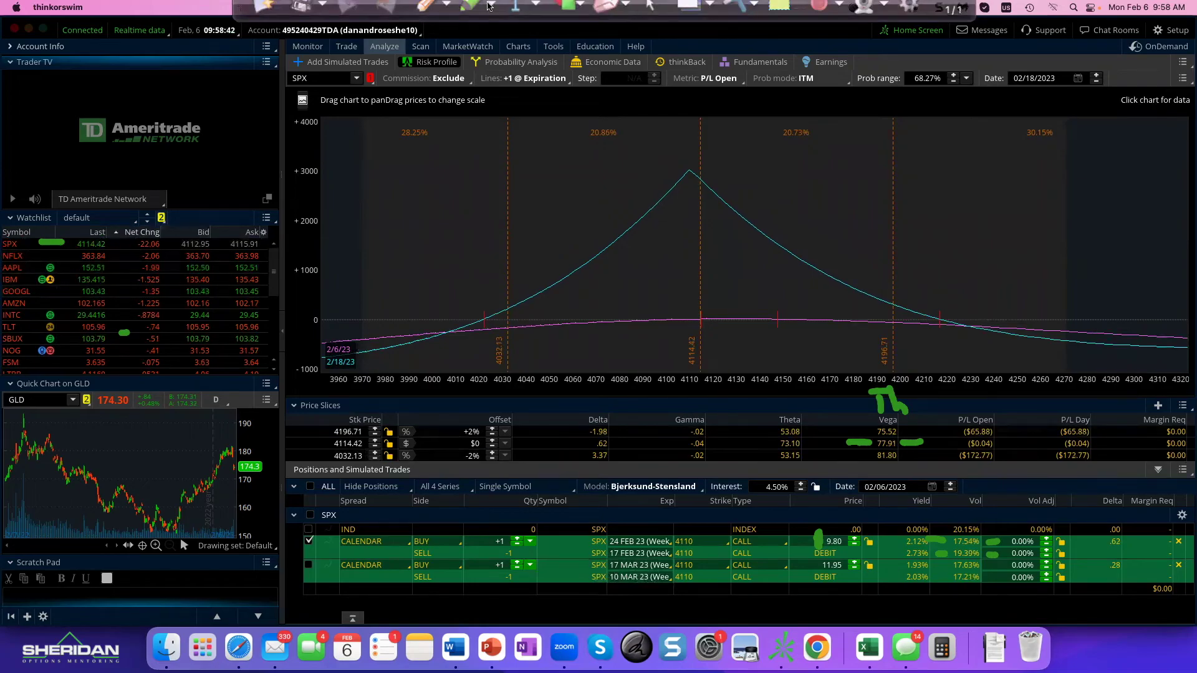
{"action": "left_click", "coordinate": [439, 7]}
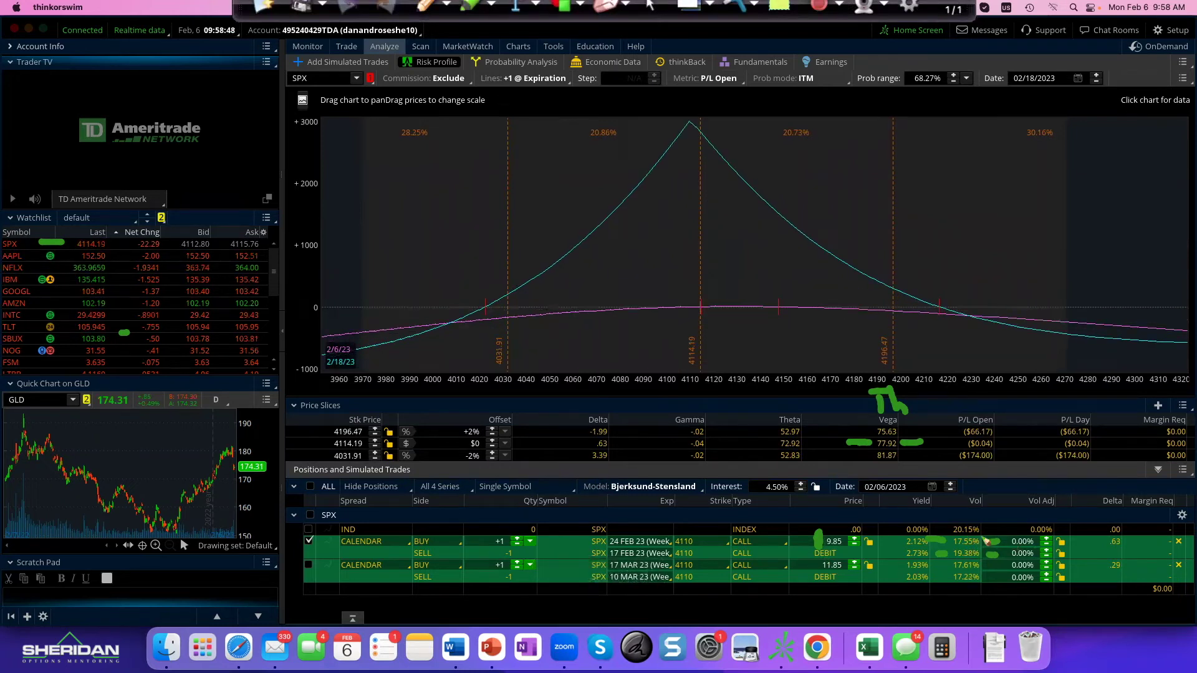
{"action": "left_click_drag", "start_coordinate": [986, 520], "coordinate": [981, 535]}
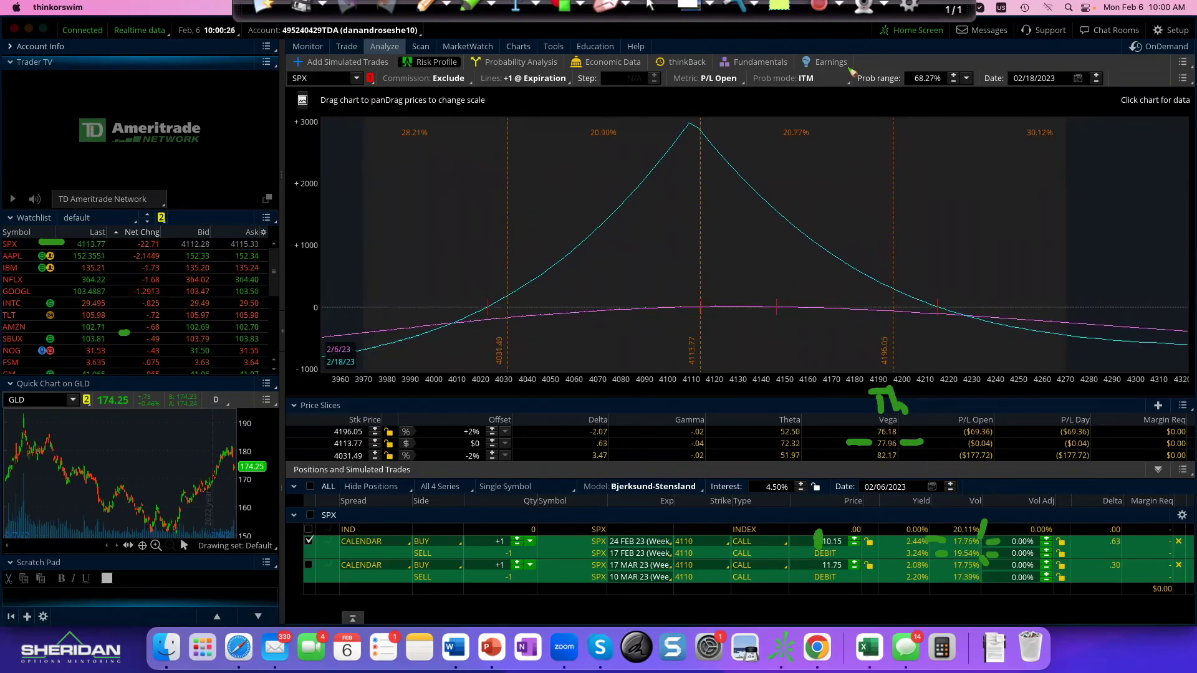
Erase all hand-drawn marks with Clear current page and confirm.
{"action": "left_click", "coordinate": [651, 6]}
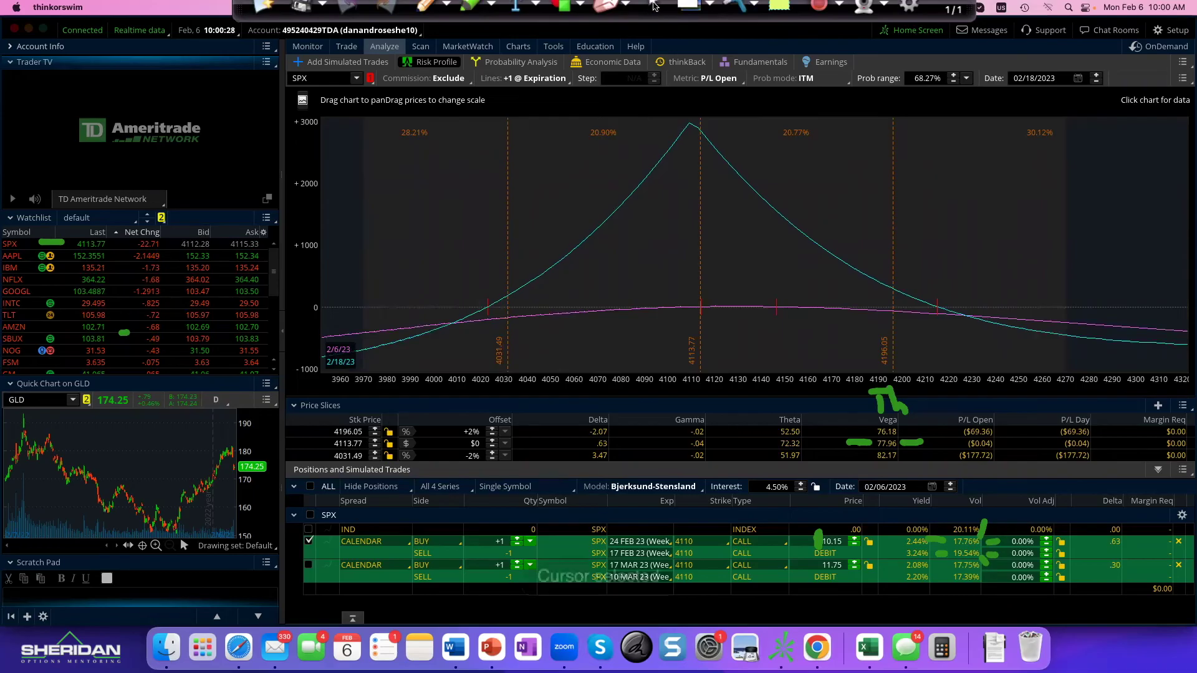
{"action": "left_click", "coordinate": [752, 7]}
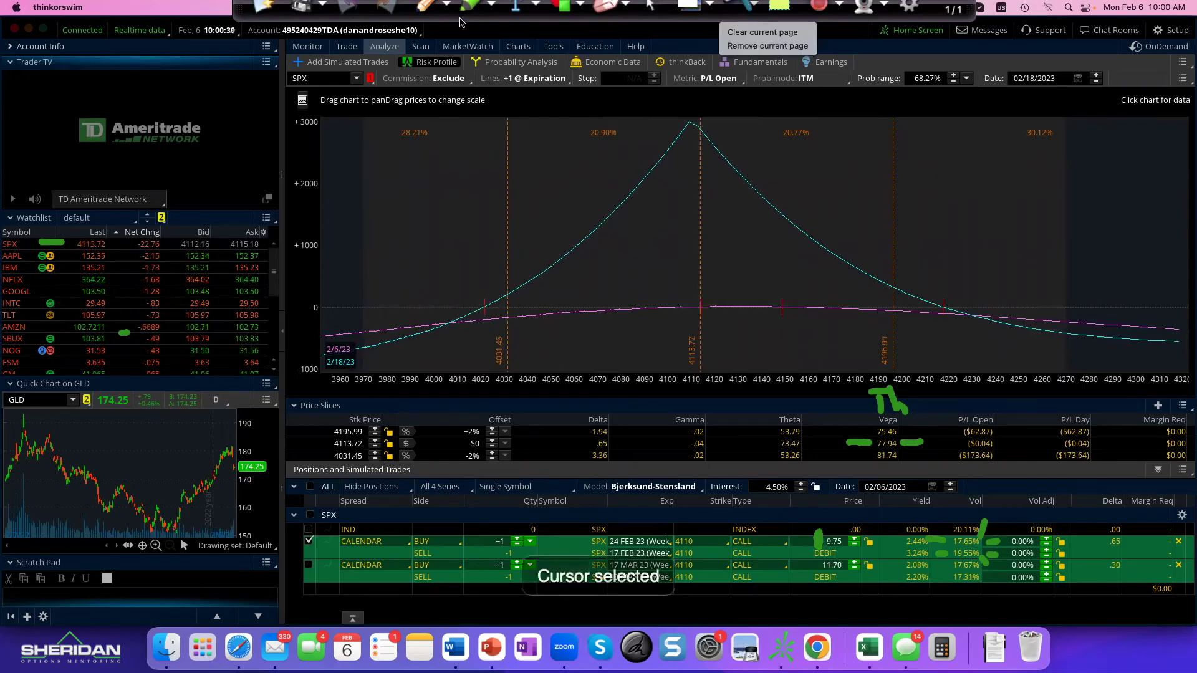
{"action": "left_click", "coordinate": [522, 168]}
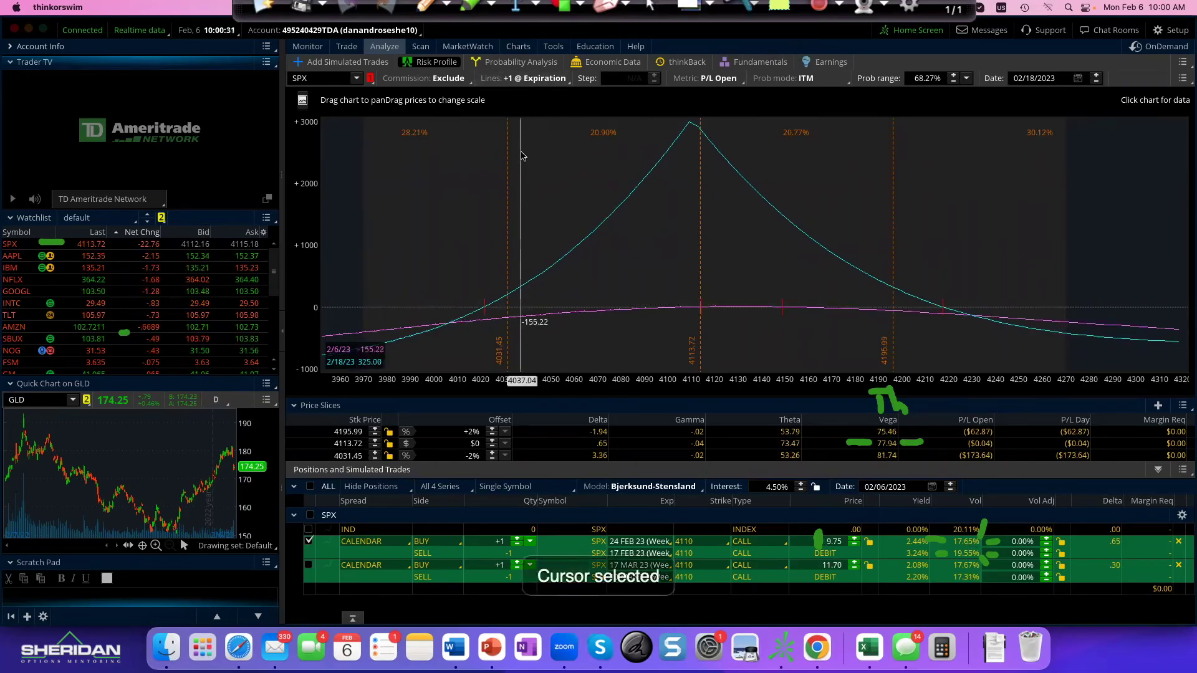
{"action": "left_click", "coordinate": [430, 6]}
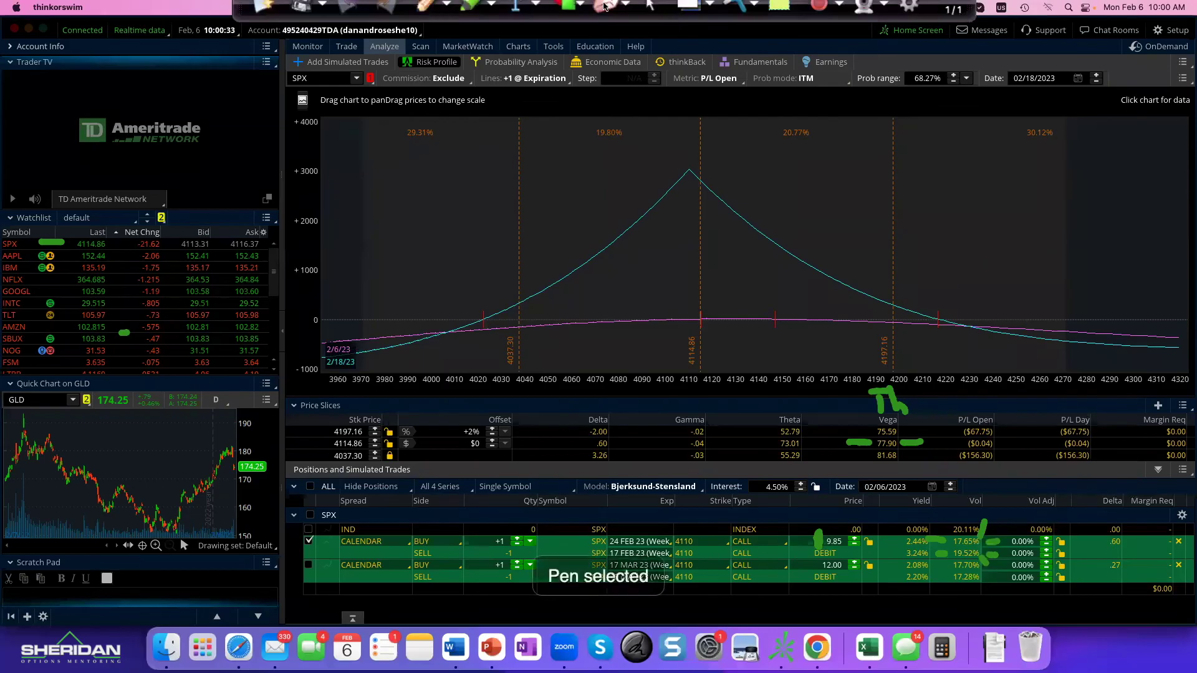
{"action": "left_click", "coordinate": [752, 7]}
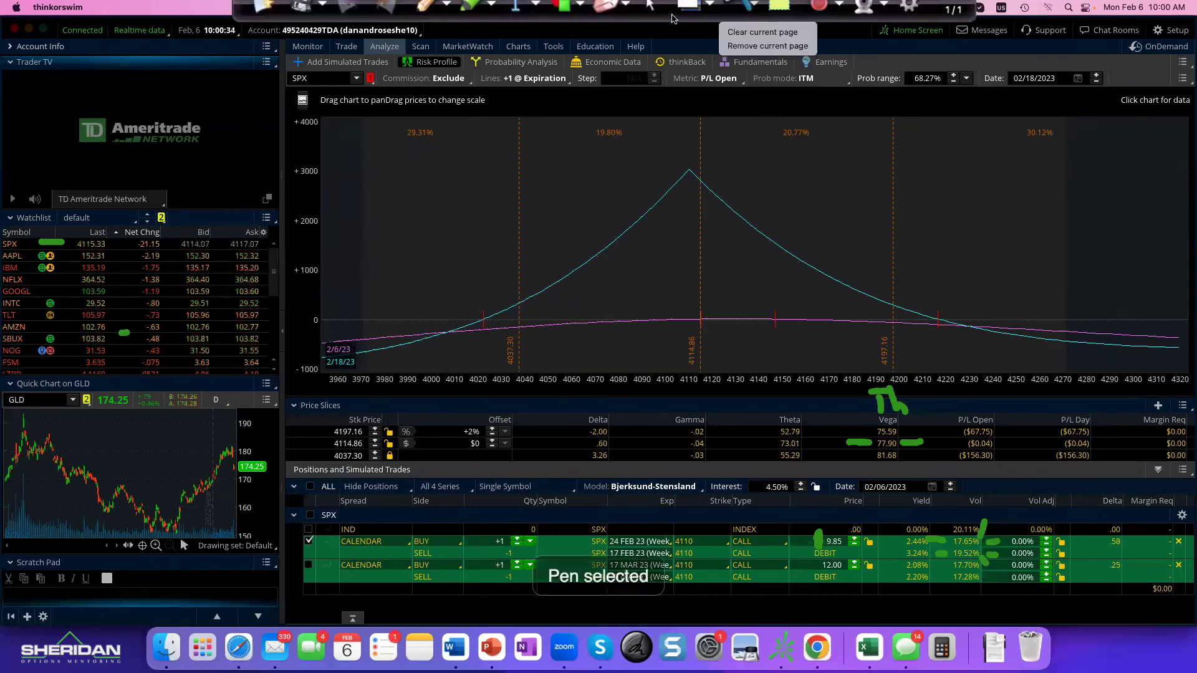
{"action": "left_click", "coordinate": [747, 7]}
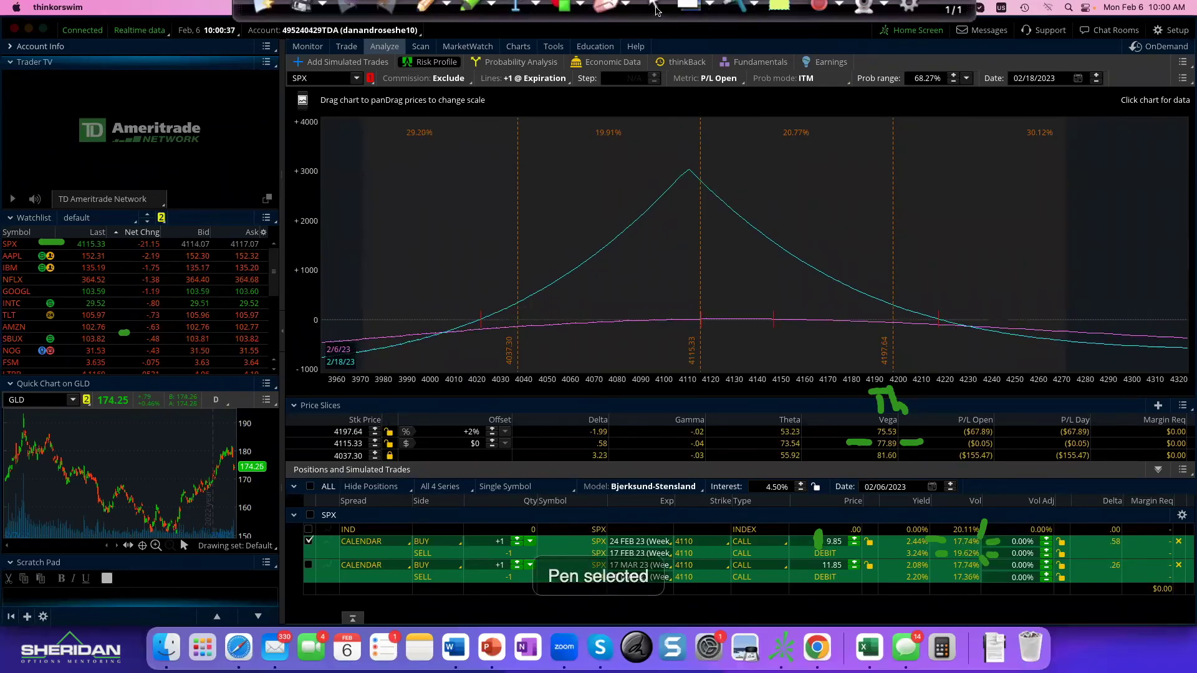
{"action": "left_click", "coordinate": [749, 8]}
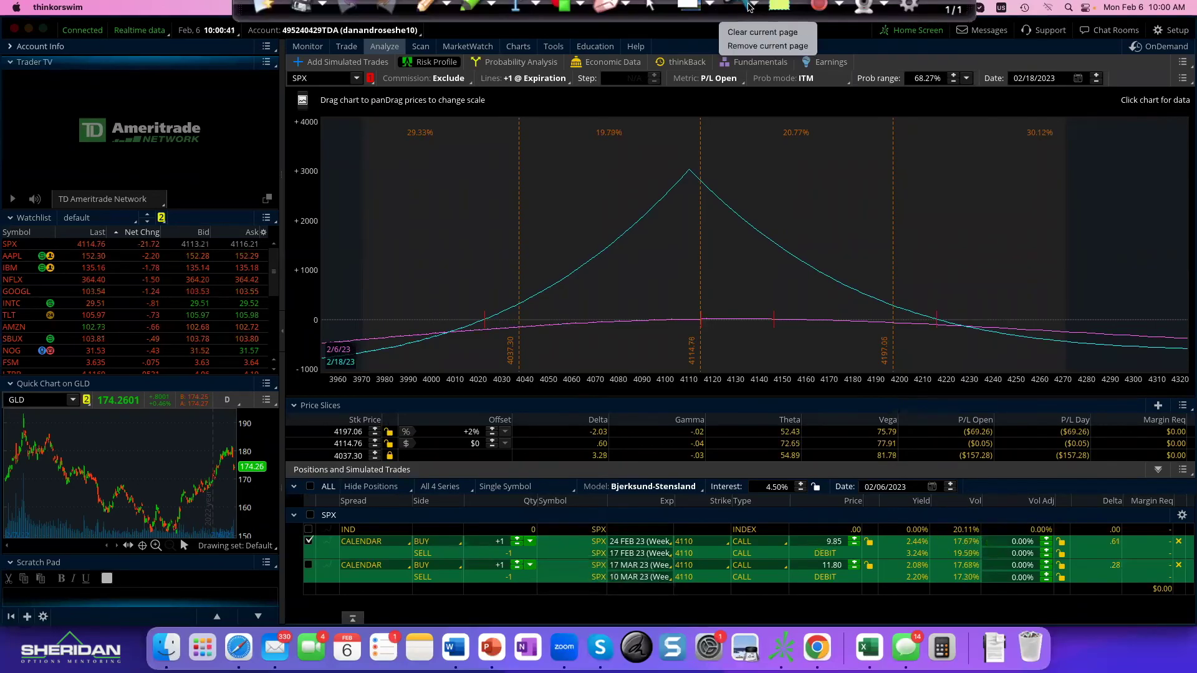
{"action": "left_click", "coordinate": [772, 33]}
Draw fresh green marks on the middle price-slice row, its .59 Delta, and the 17.71%/19.59% volatilities.
{"action": "left_click", "coordinate": [425, 6]}
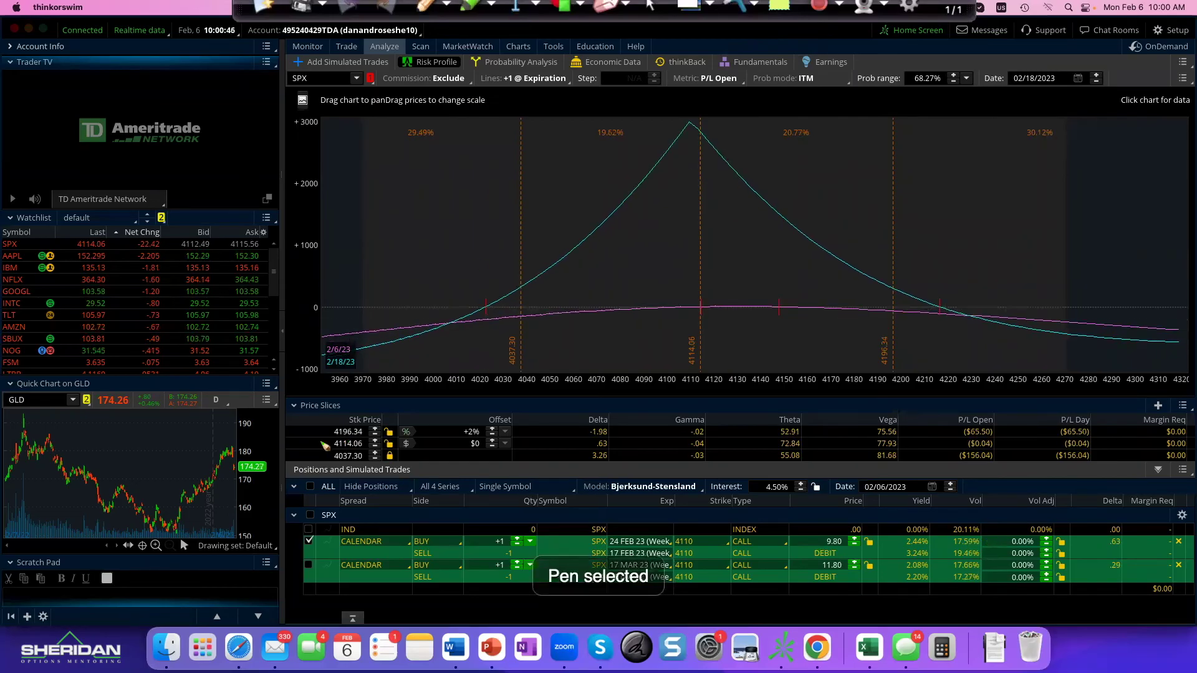
{"action": "left_click_drag", "start_coordinate": [312, 444], "coordinate": [322, 442]}
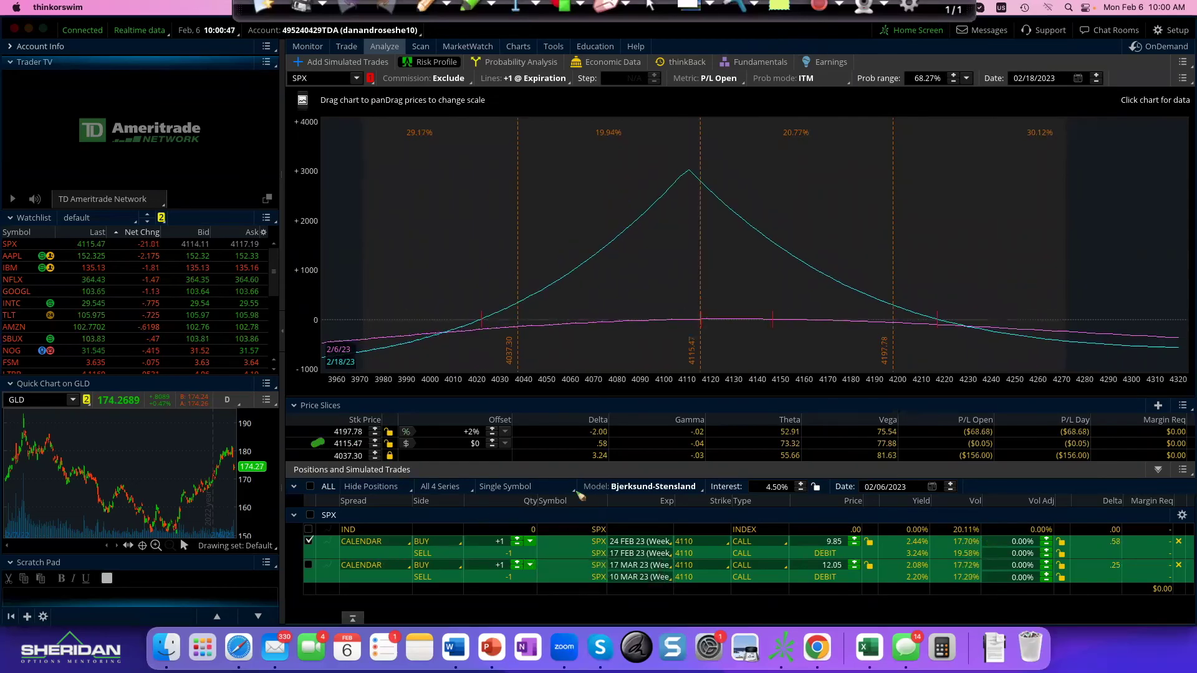
{"action": "left_click_drag", "start_coordinate": [572, 446], "coordinate": [553, 443]}
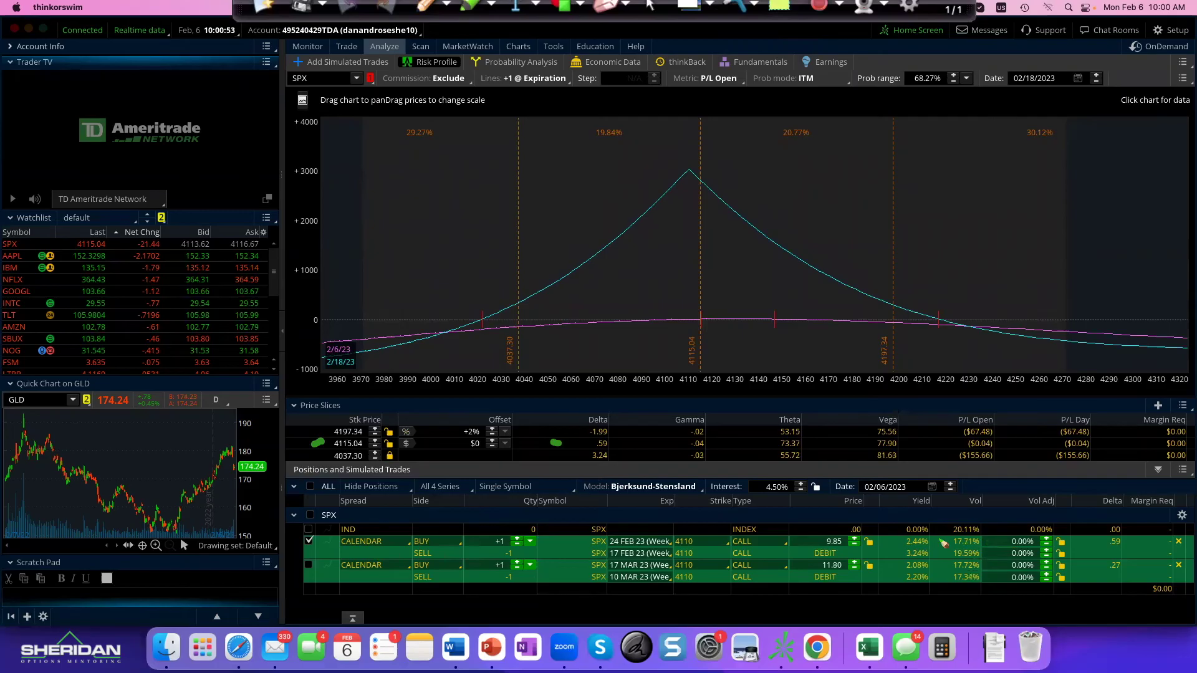
{"action": "left_click_drag", "start_coordinate": [938, 540], "coordinate": [943, 553]}
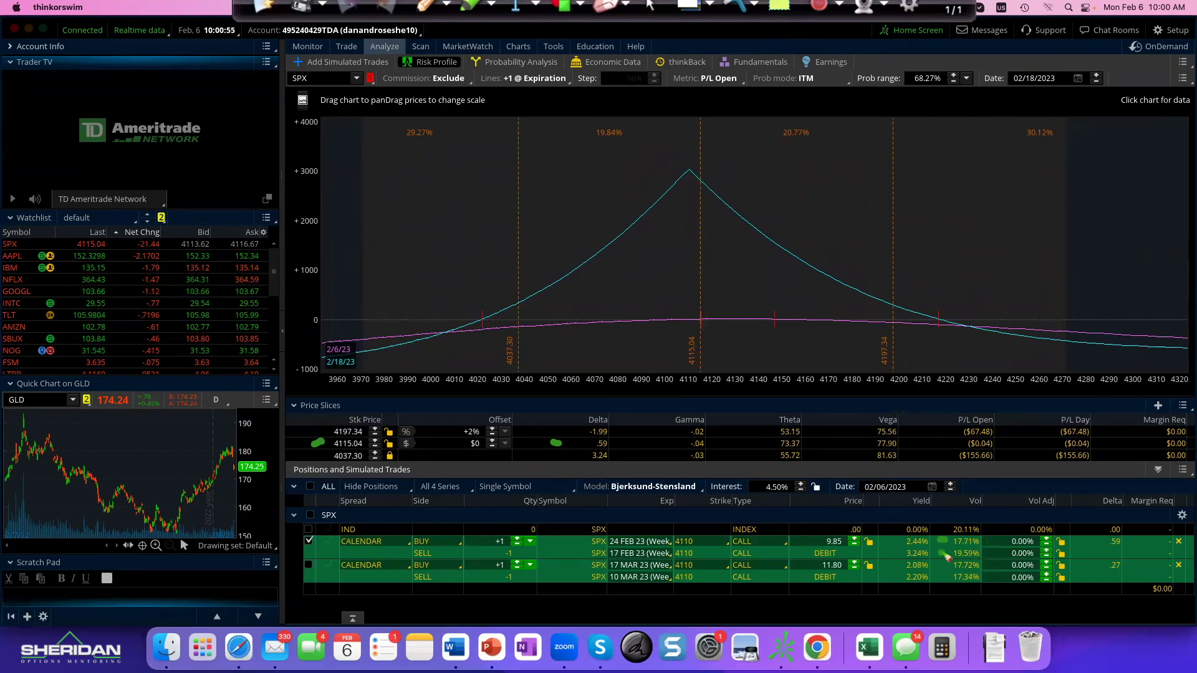